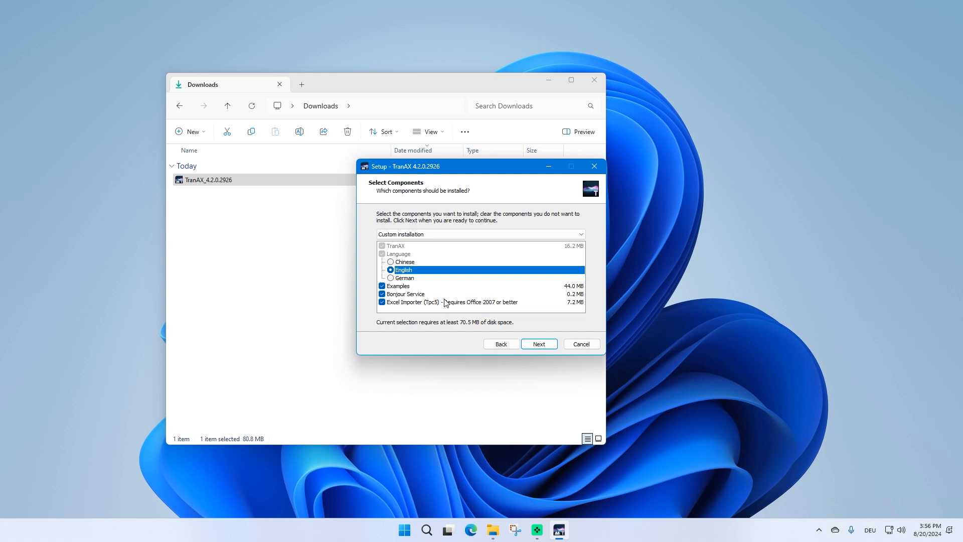
Install TranAX 4.2 with the English language, examples, Bonjour Service and Excel Importer, keeping the default experiment, settings and shortcut folders.
click(539, 344)
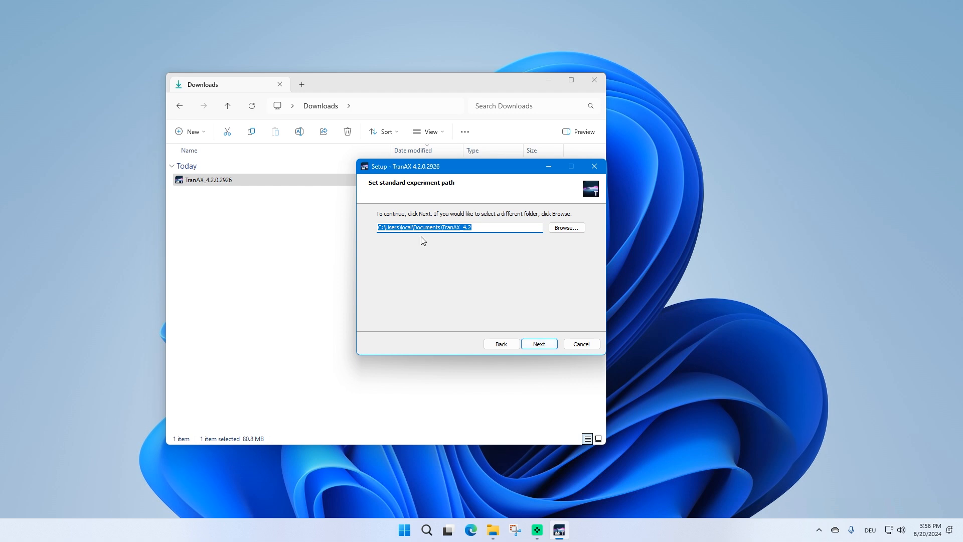
click(540, 344)
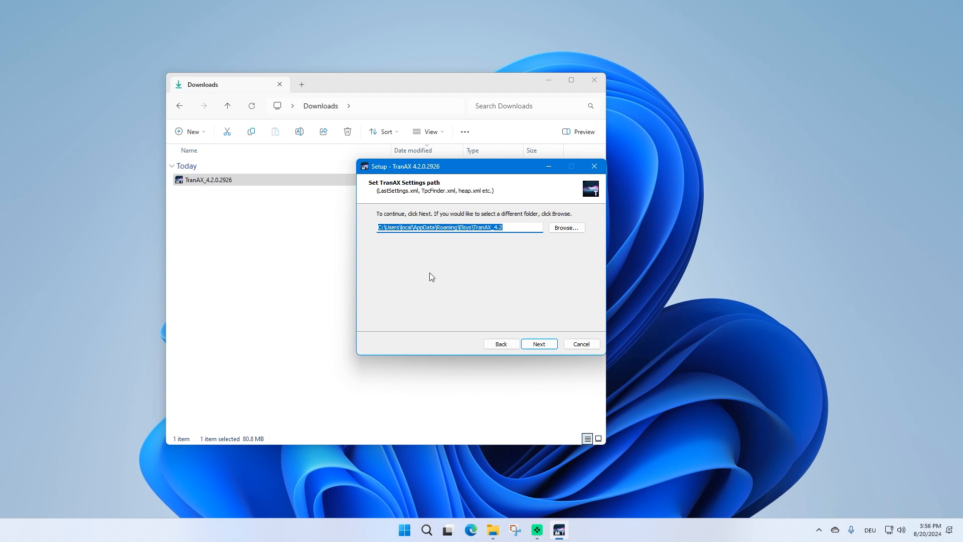
click(539, 344)
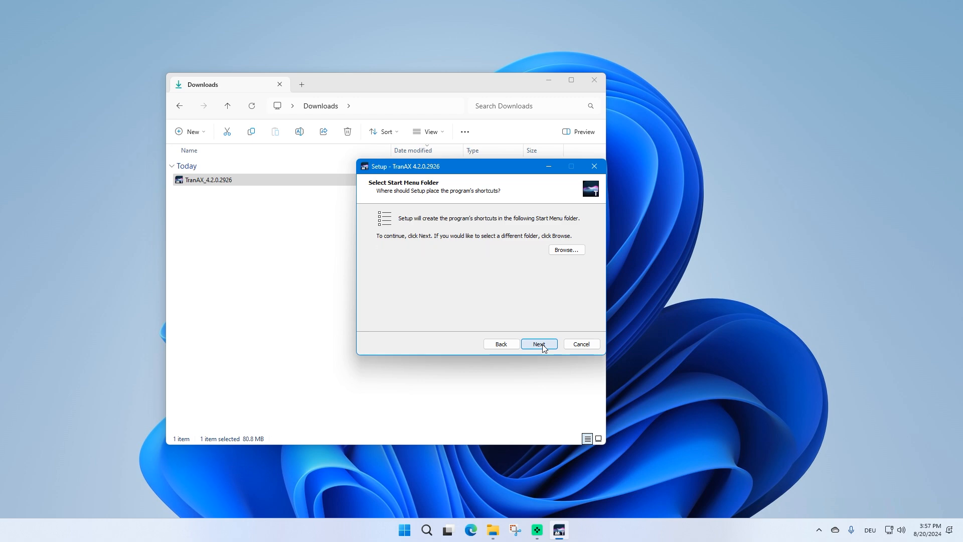
click(539, 344)
click(539, 344)
click(540, 344)
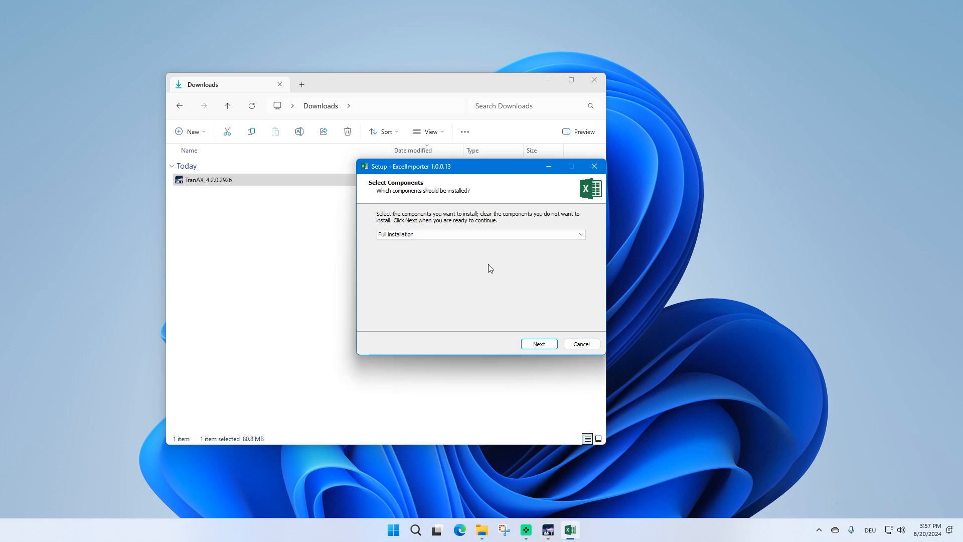
Install the Excel Importer plugin as a full installation and finish its setup wizard.
click(539, 346)
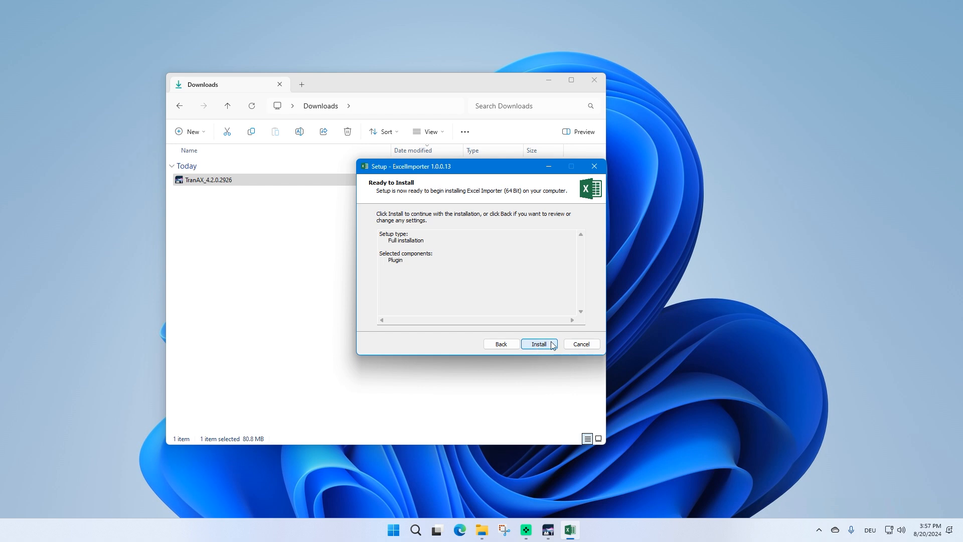
click(552, 346)
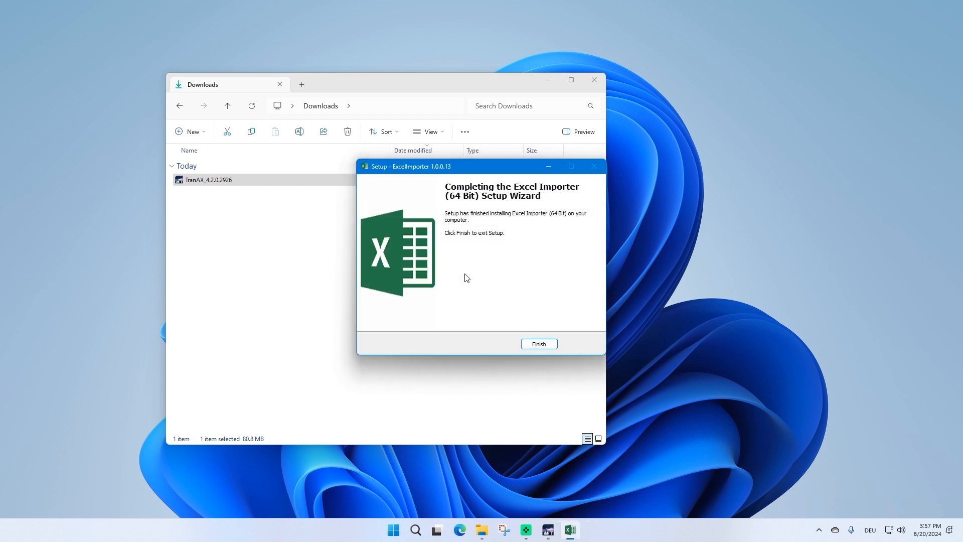
click(533, 347)
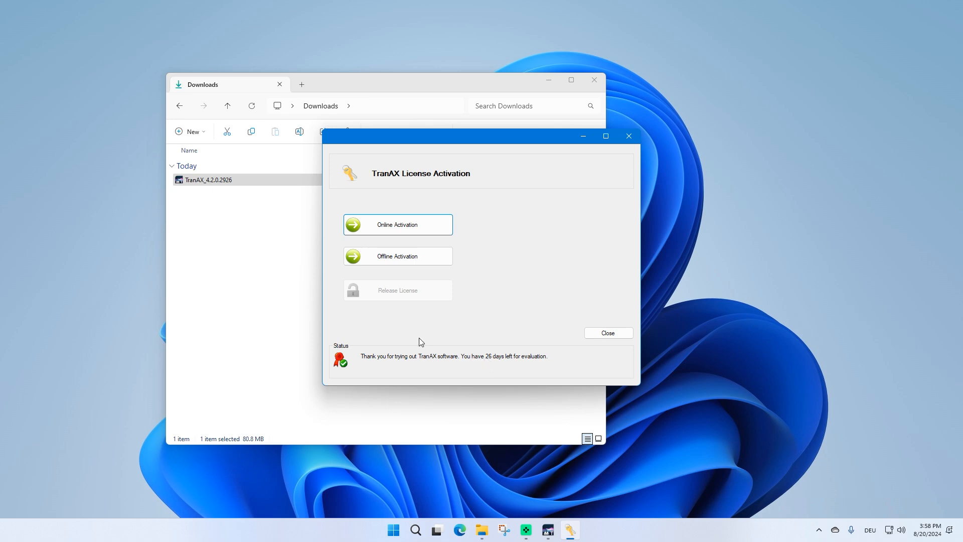
Finish the TranAX setup without activating a license, launch TranAX 4.2, and dismiss the startup Quick Tip.
click(605, 333)
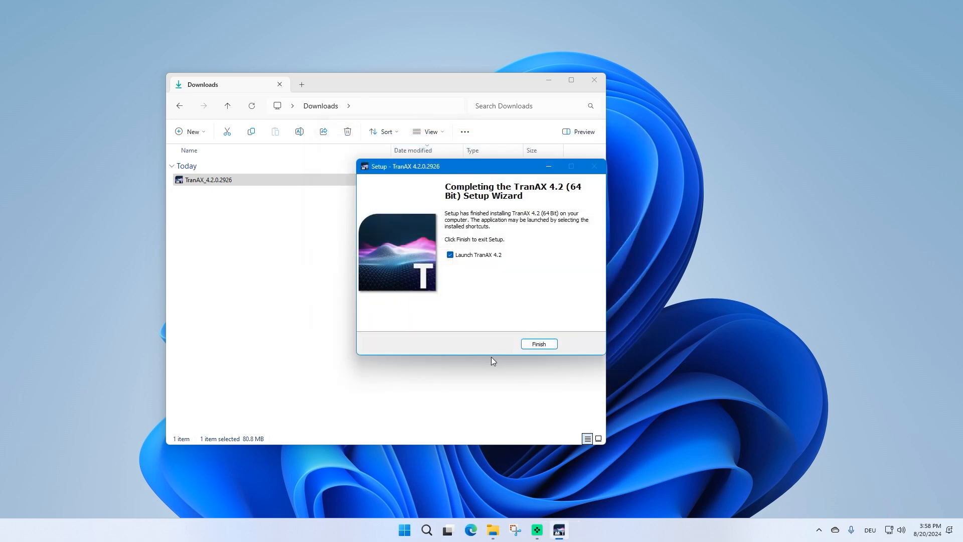
click(532, 345)
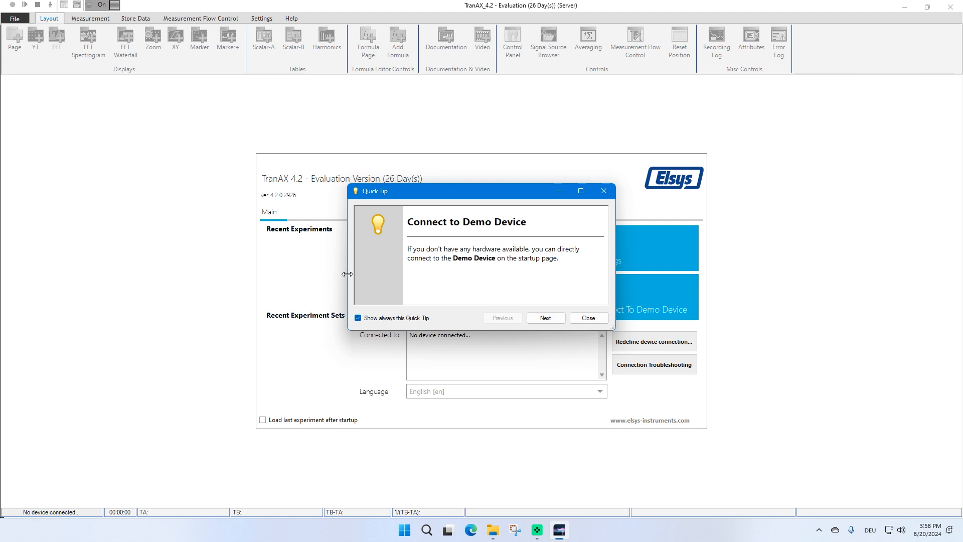
click(369, 320)
click(588, 318)
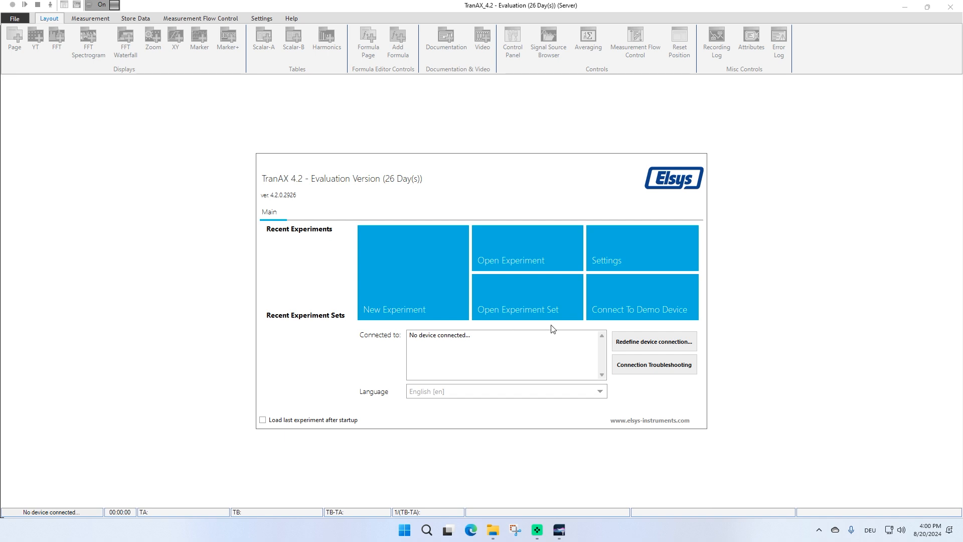
Connect to the TraNET device FE441297 at 192.168.10.185:10010 and check the connected address on the startup page.
click(646, 340)
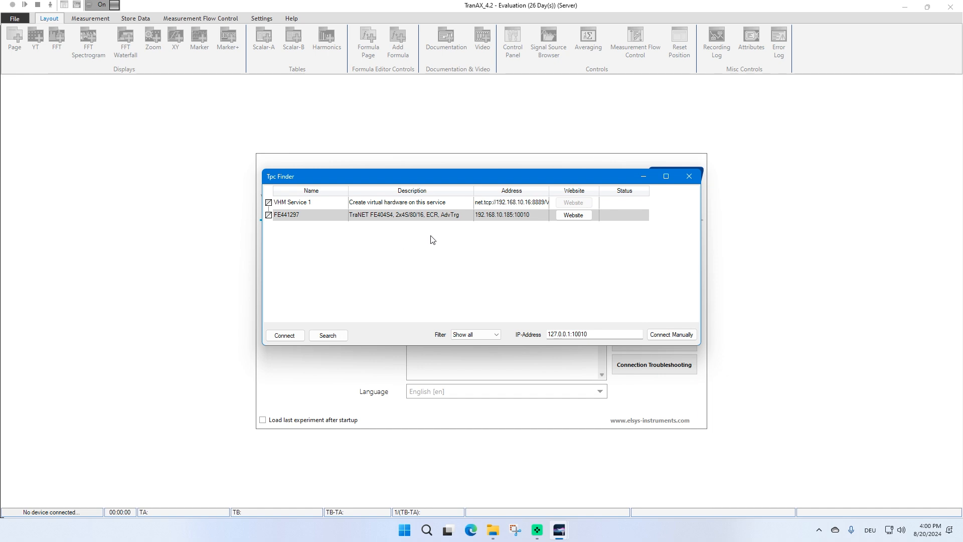
click(371, 217)
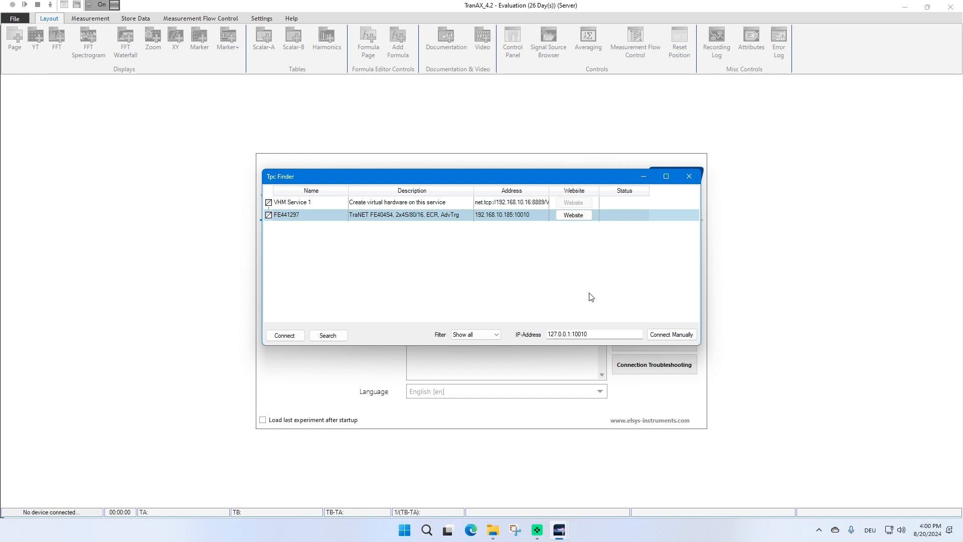
drag(600, 333, 549, 334)
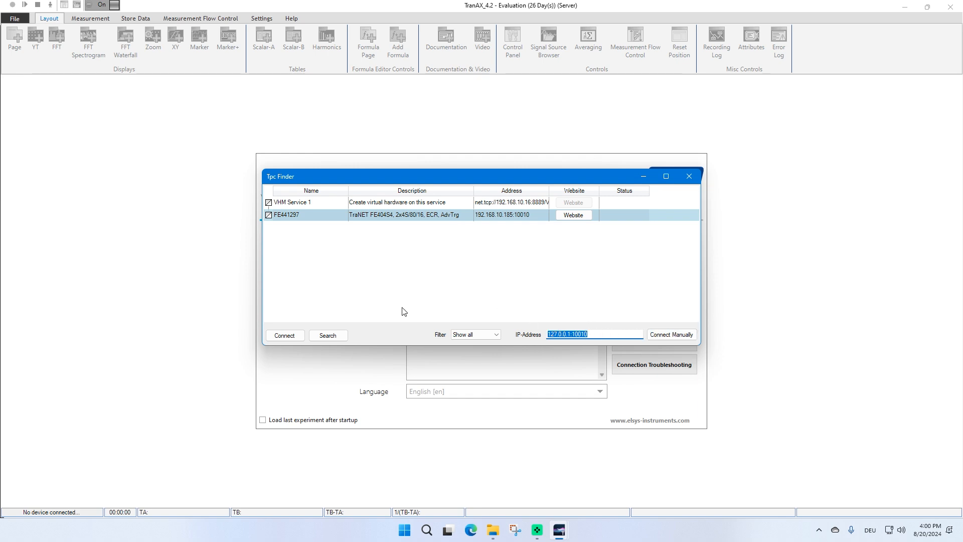
click(284, 336)
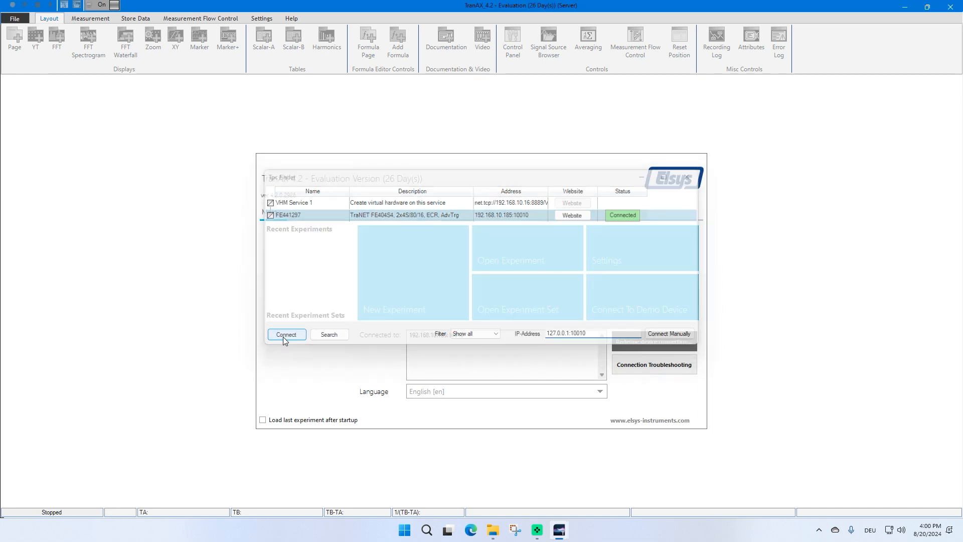
drag(464, 335, 443, 335)
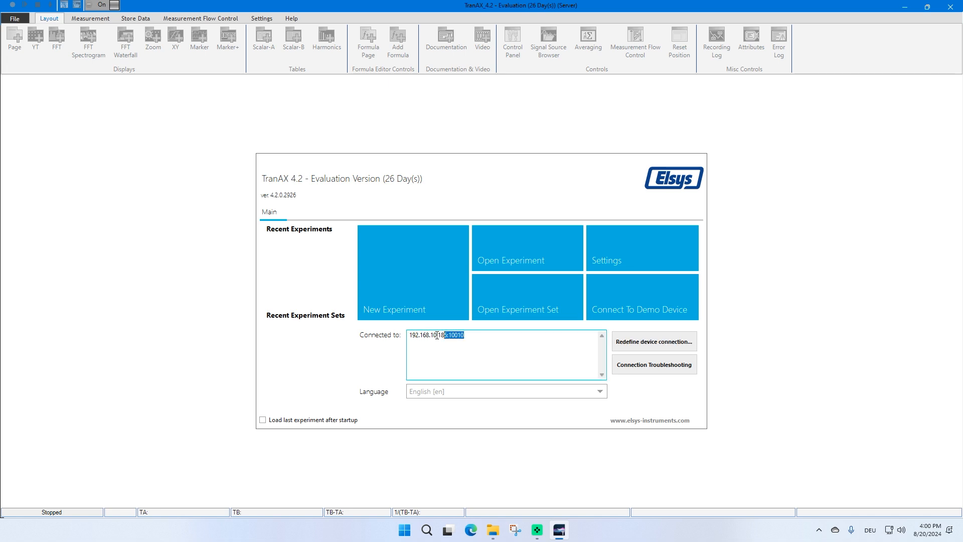
click(438, 335)
double_click(427, 334)
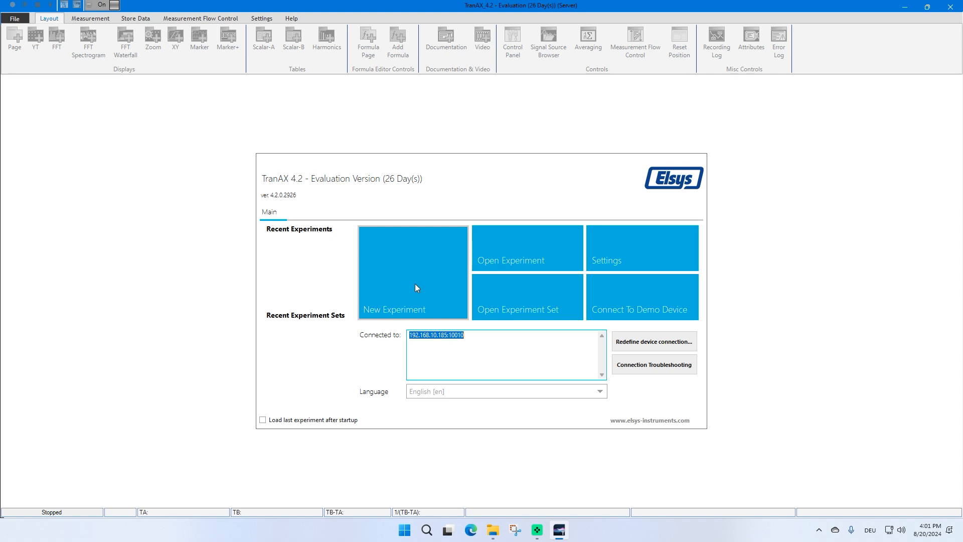
Open the new experiment setup and review the descriptions and previews of the available experiment templates.
click(401, 283)
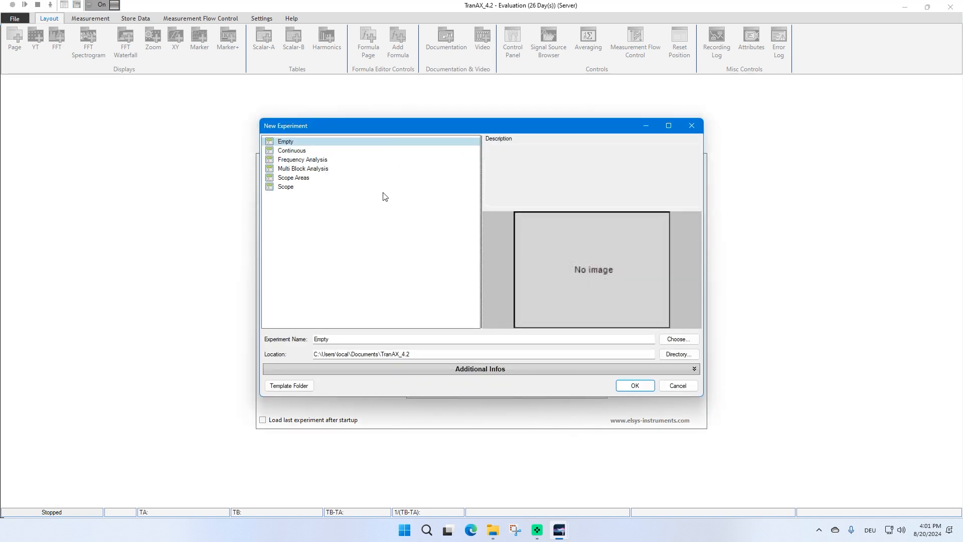
click(294, 154)
click(298, 160)
click(299, 169)
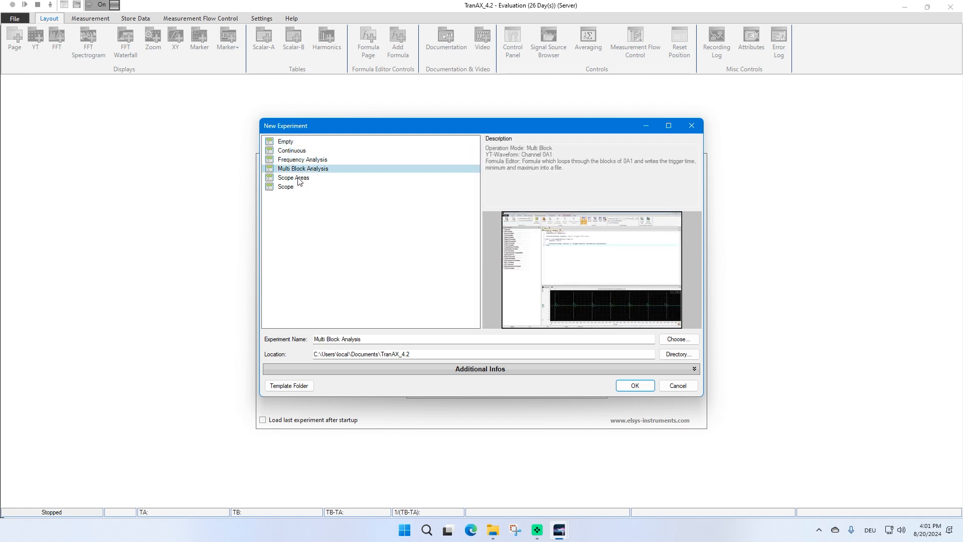
click(300, 178)
click(295, 188)
click(296, 178)
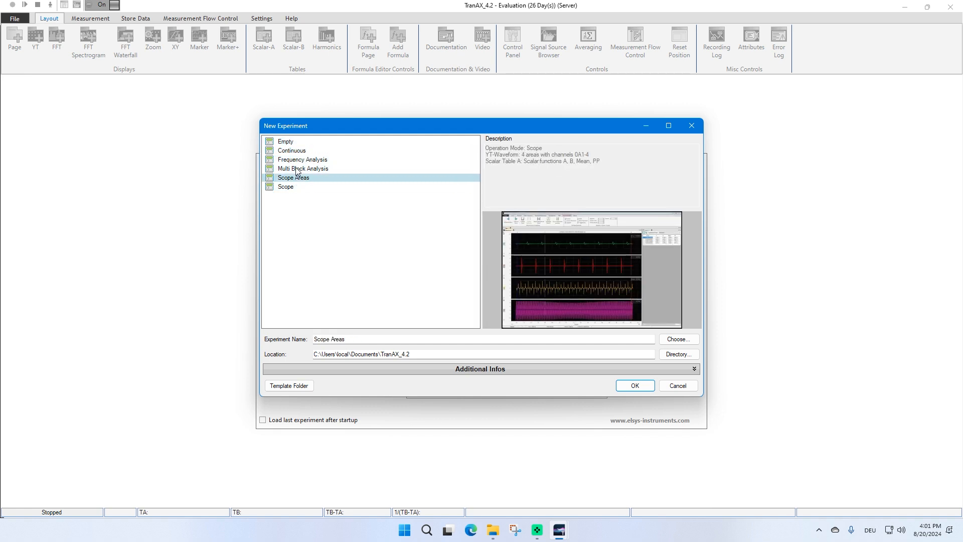
click(298, 169)
click(297, 160)
click(298, 151)
click(295, 143)
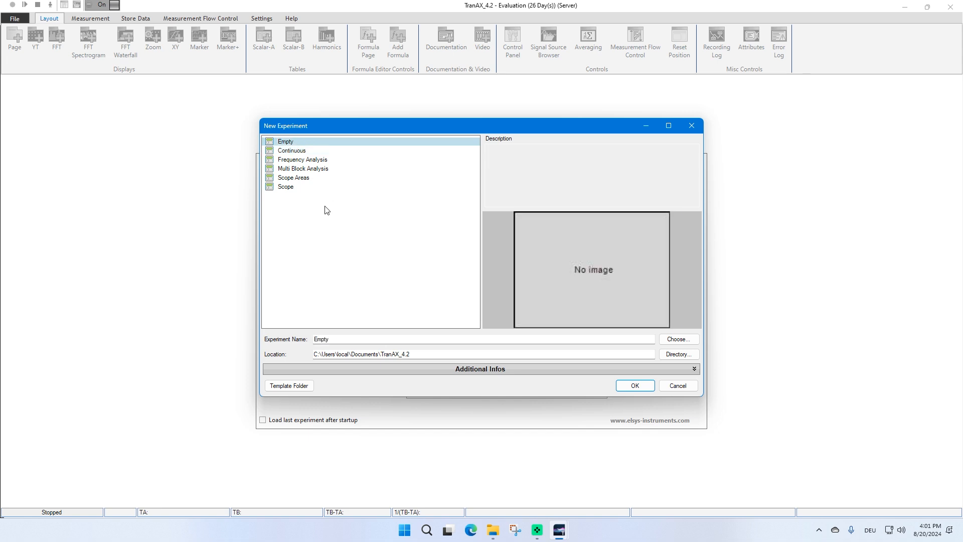
Create a new experiment named Demo1 from the Scope template in the default location, leaving the description empty.
click(292, 188)
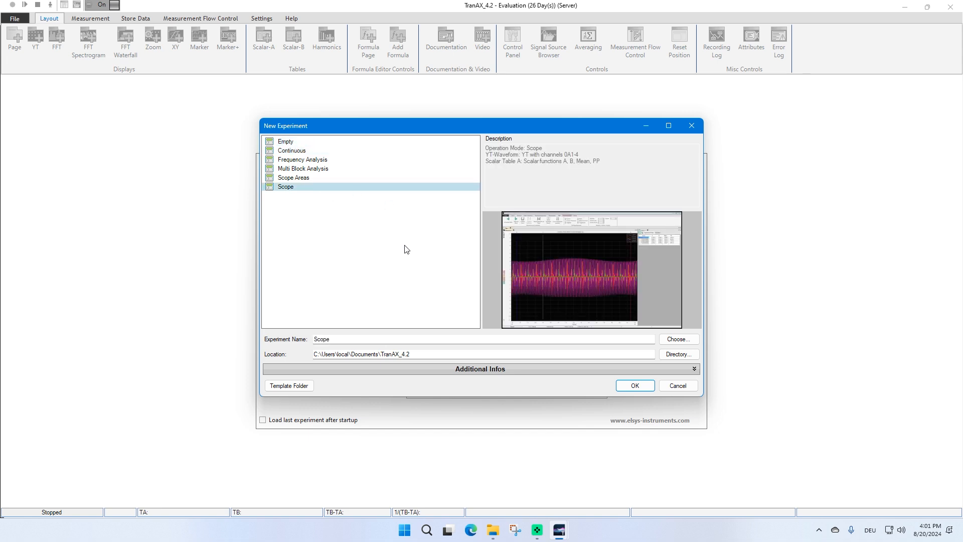
double_click(319, 339)
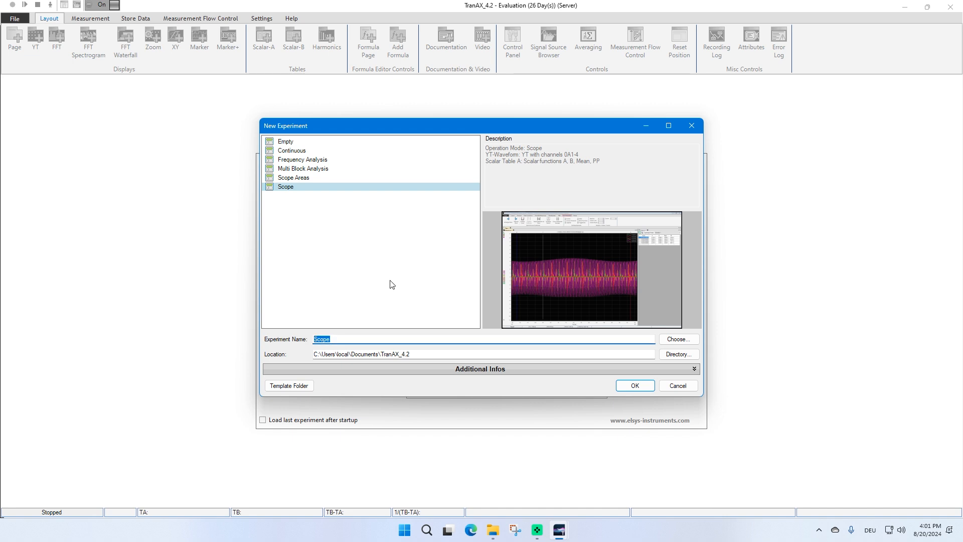
text(Demo1)
click(449, 369)
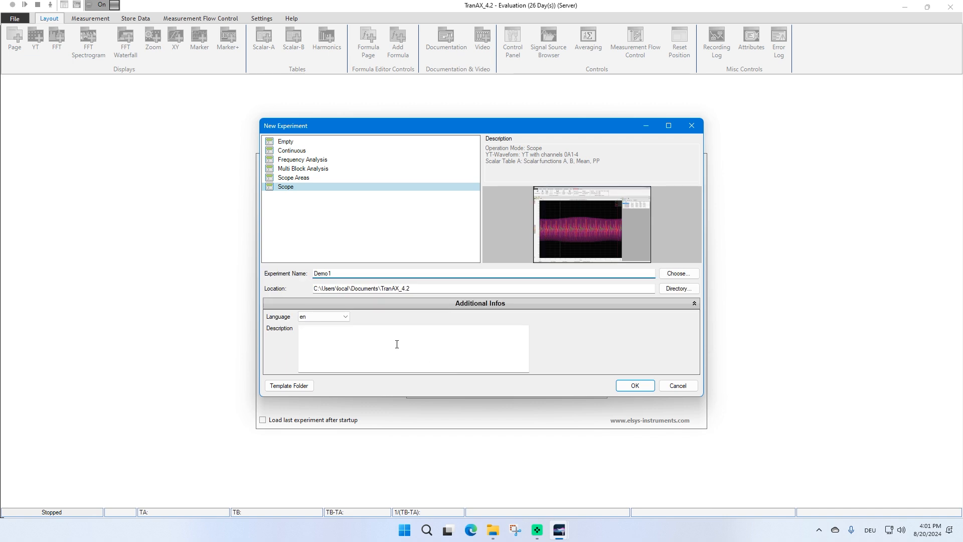
click(304, 335)
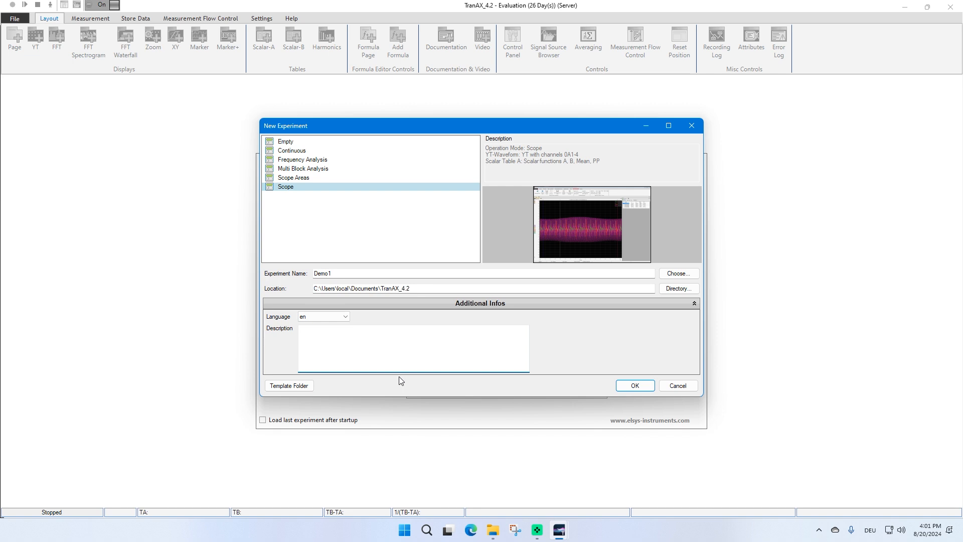
click(635, 385)
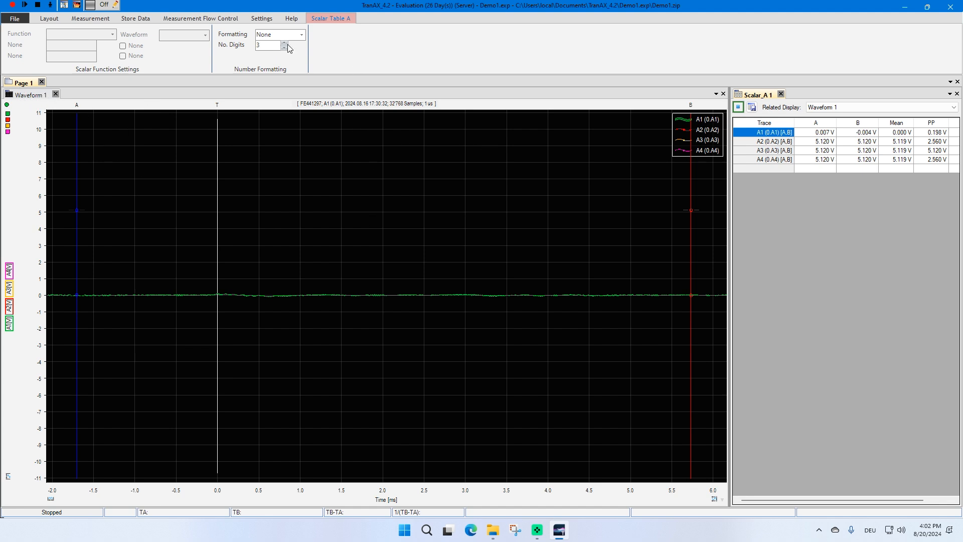
Show the Control Panel below the waveform and enlarge it until all channels A1 to B4 are listed.
click(50, 19)
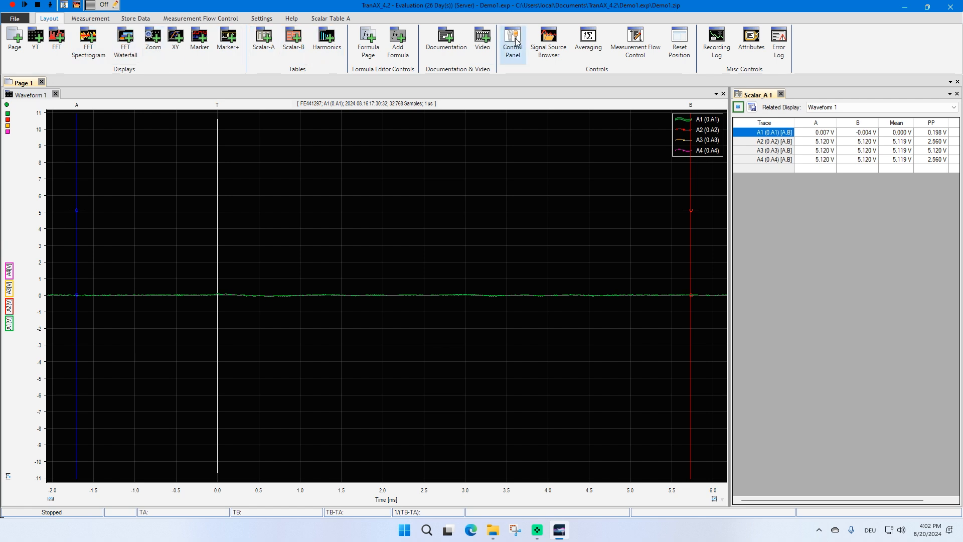
click(64, 5)
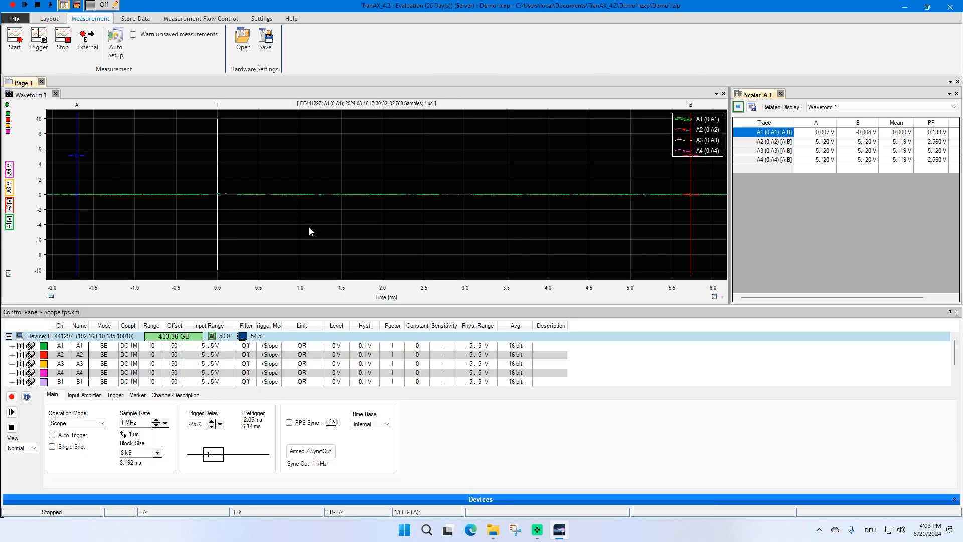
click(110, 347)
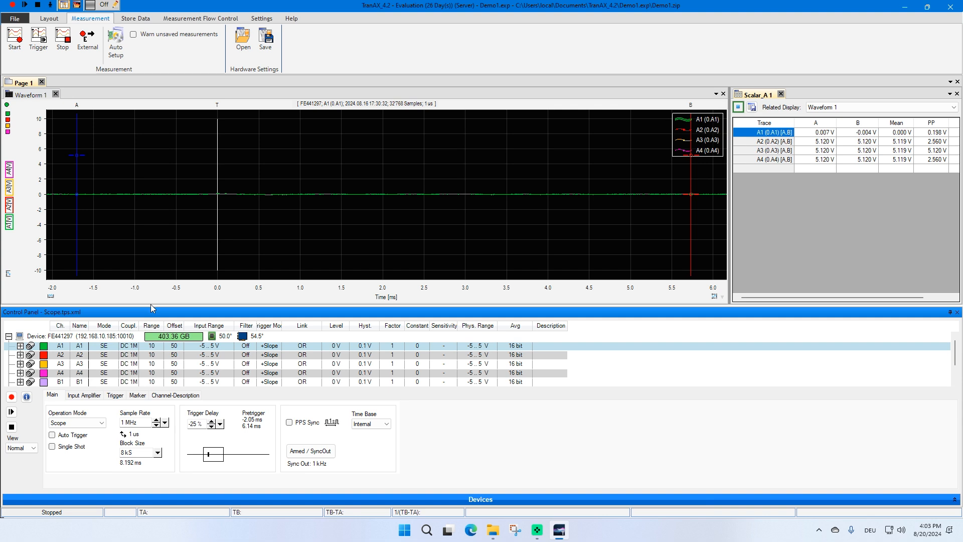
drag(151, 305, 153, 251)
click(163, 167)
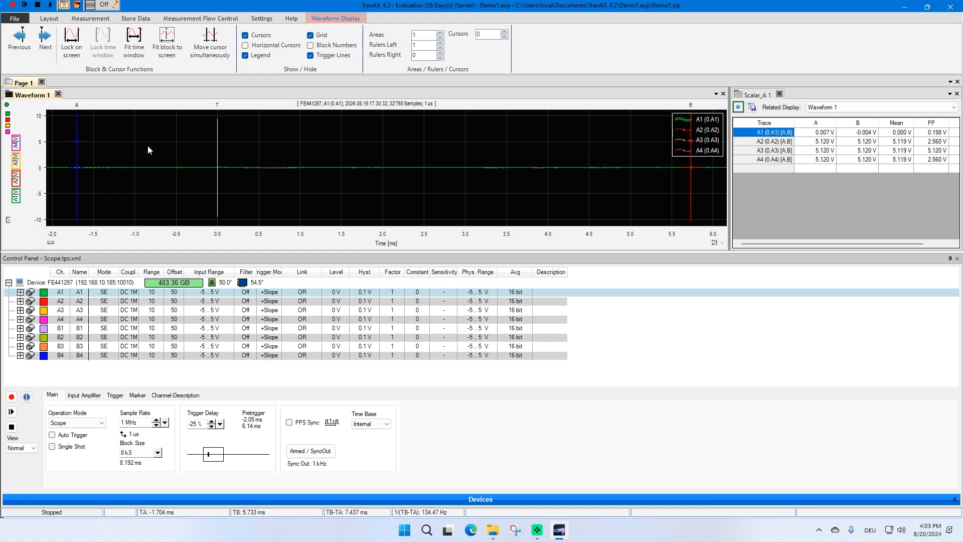
Show the Signal Source Browser, make the waveform area taller, and narrow the browser slightly.
click(49, 19)
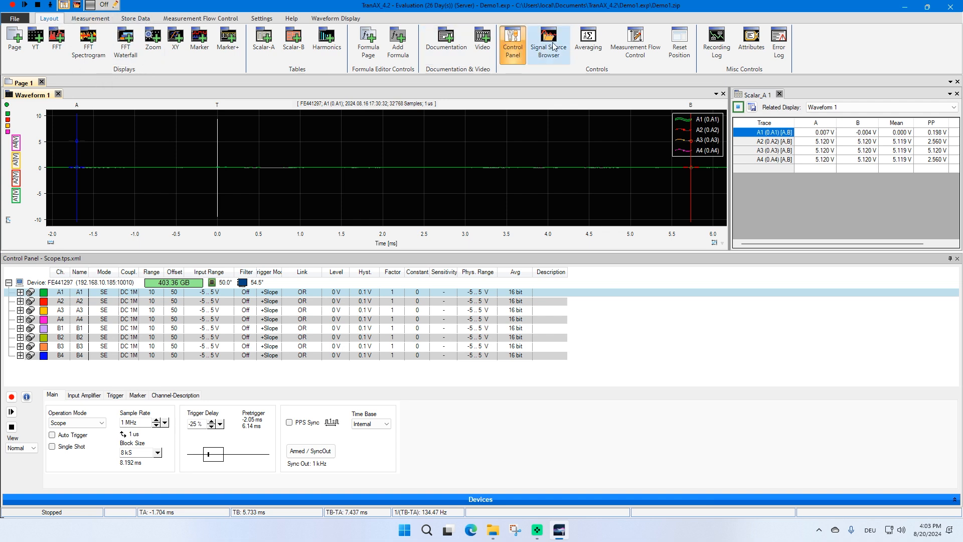
click(77, 5)
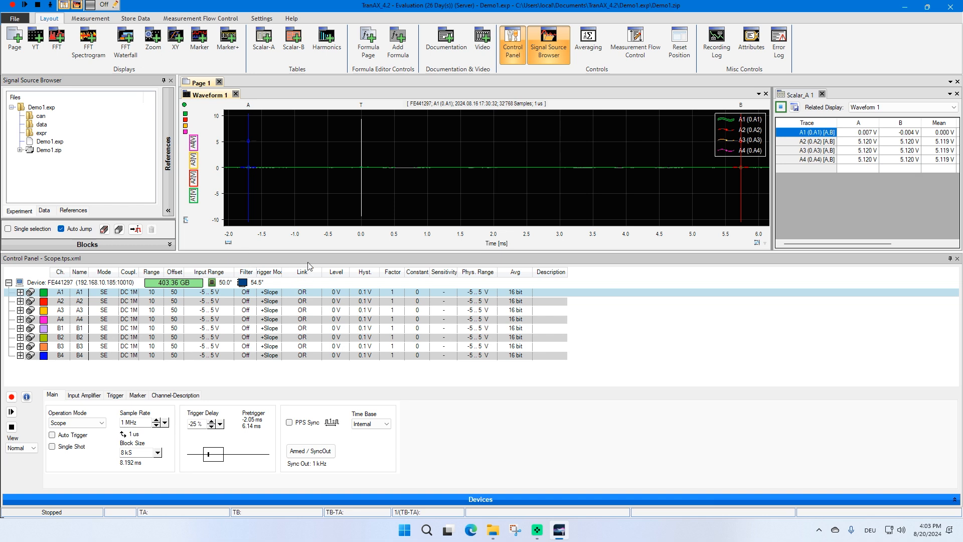
drag(310, 252, 315, 276)
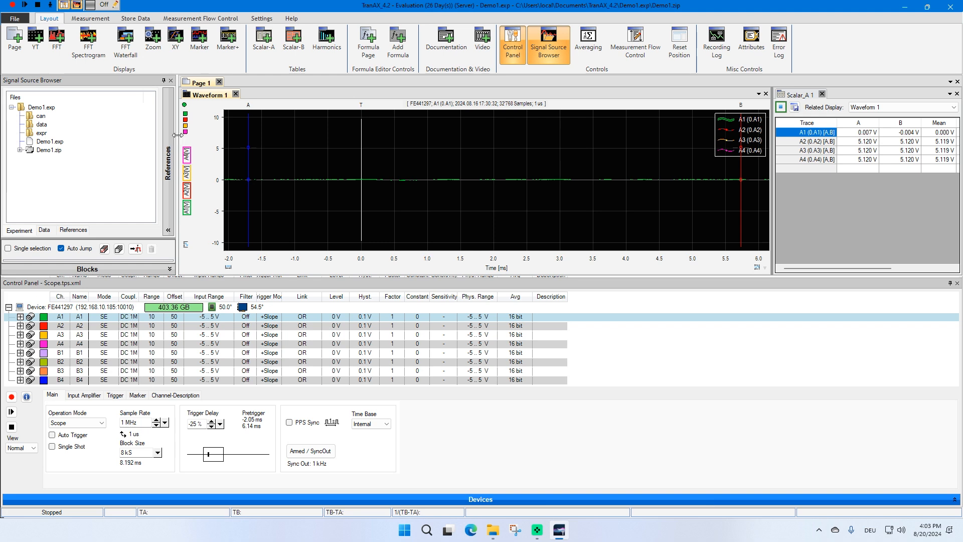
mouse_move(176, 136)
mouse_down()
mouse_move(120, 136)
mouse_move(161, 136)
mouse_up()
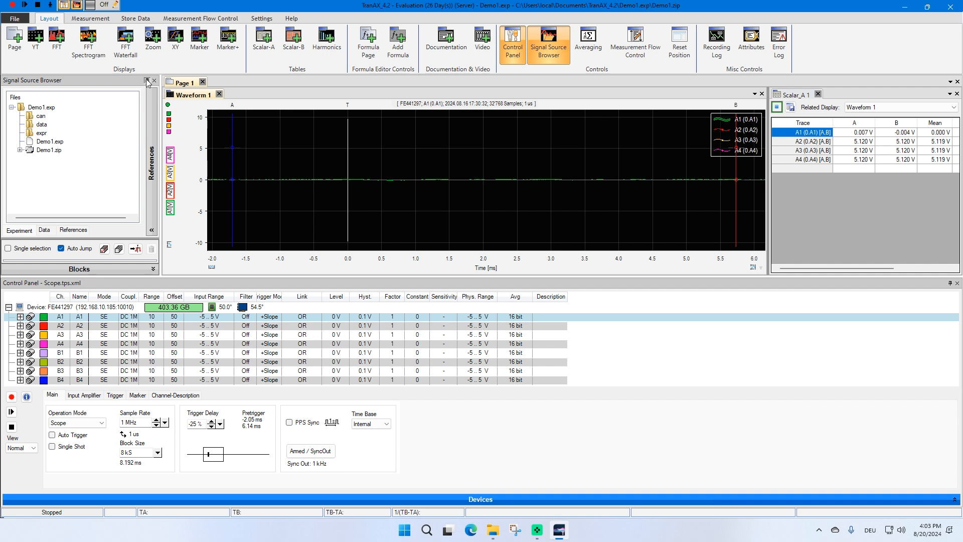
Set the Signal Source Browser to hide automatically and reveal it from its collapsed state.
click(147, 81)
mouse_move(11, 141)
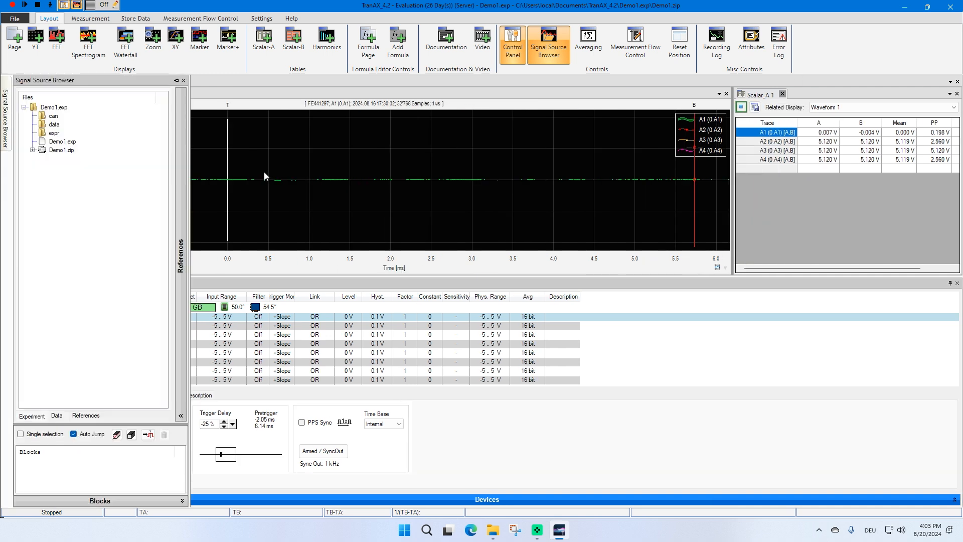
click(5, 114)
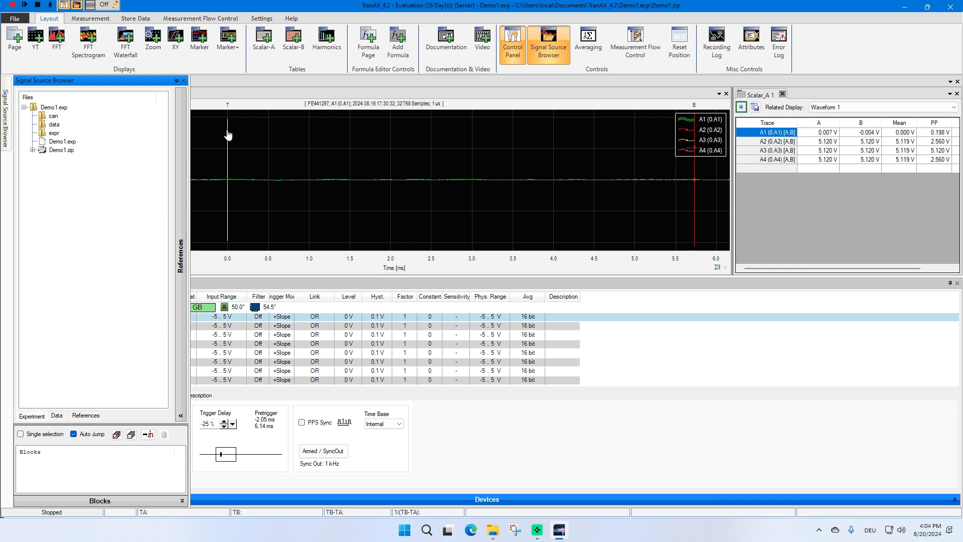
Collapse the Signal Source Browser, set the Control Panel to hide automatically, then reveal it and pin it open again.
click(257, 135)
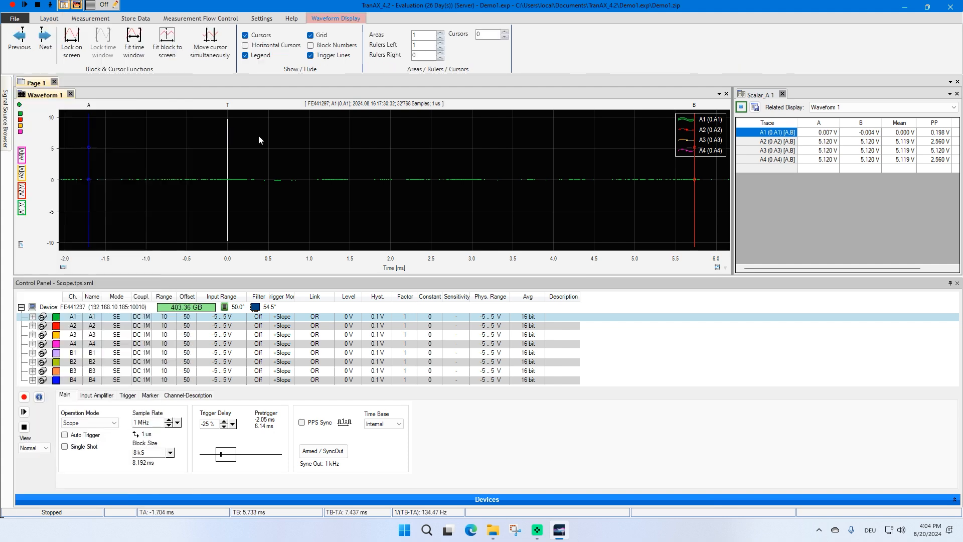
click(950, 283)
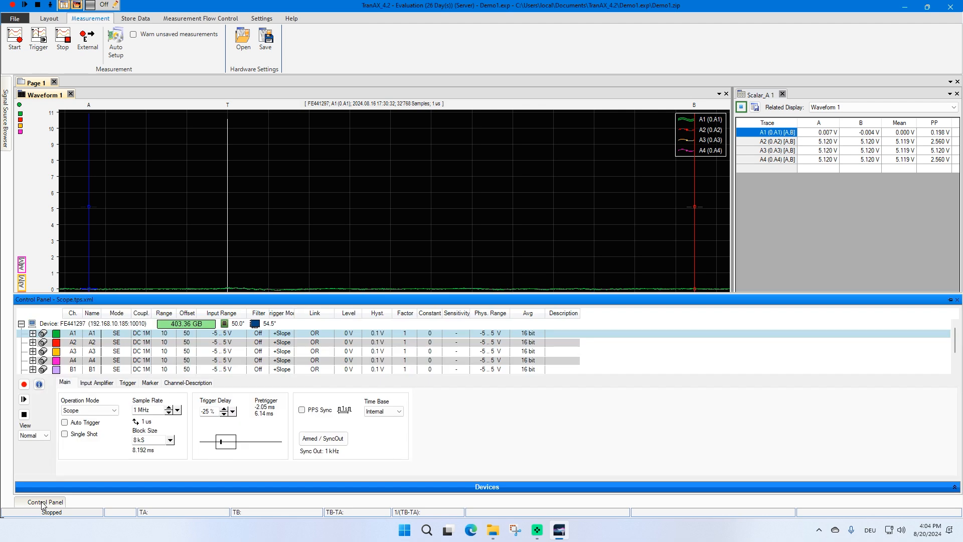
mouse_move(45, 506)
click(950, 299)
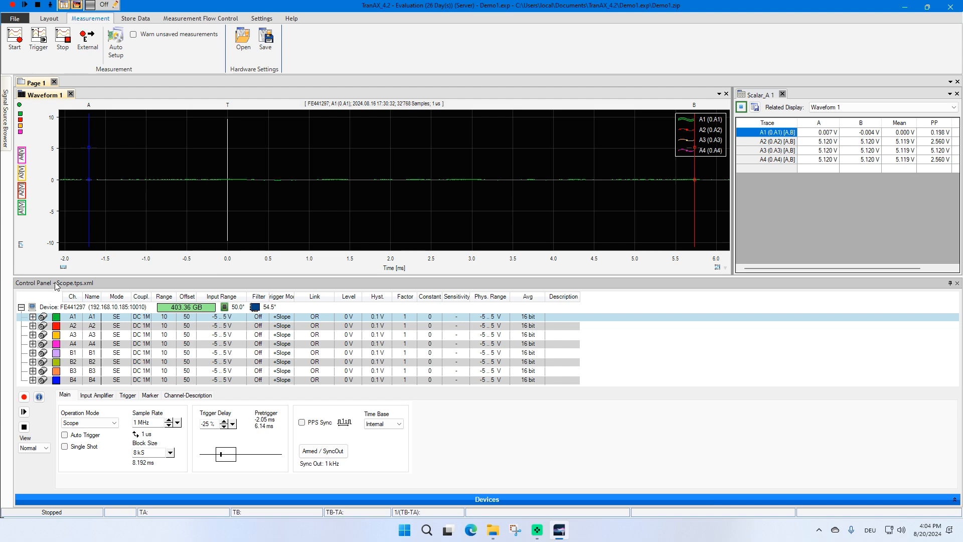
Dock the Control Panel beside the scalar table, then return it to its place below the waveform and table.
drag(58, 287, 504, 179)
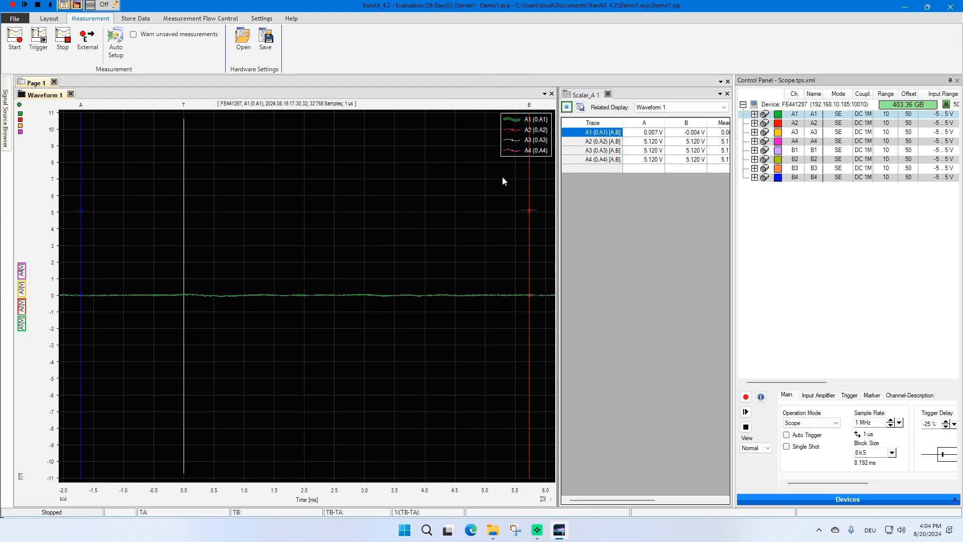
click(817, 243)
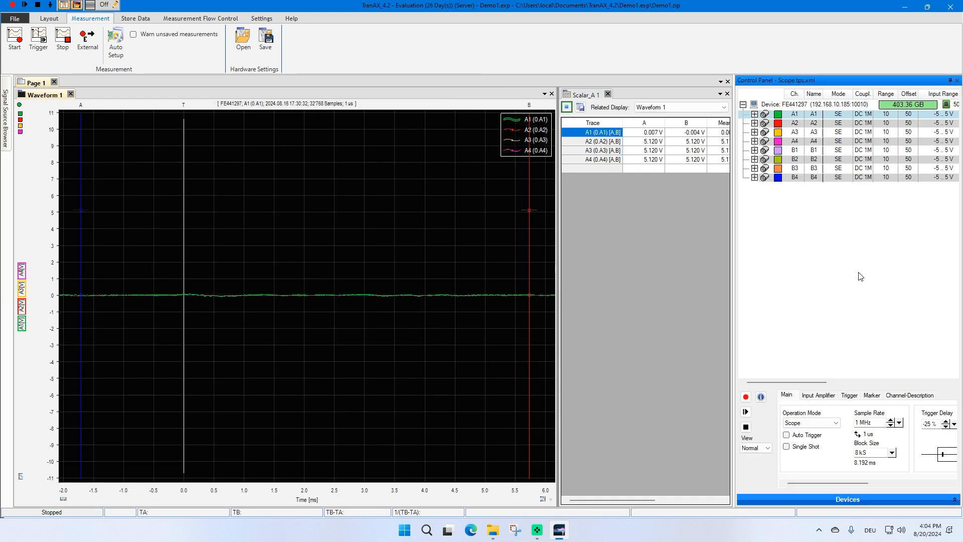
drag(784, 82, 374, 306)
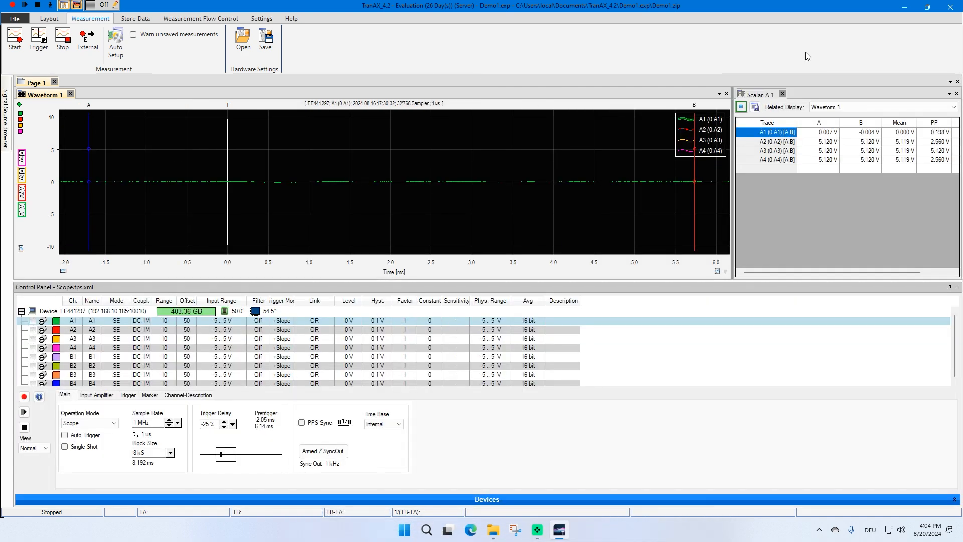
Move the Scalar_A 1 table below Waveform 1, then dock it beside the waveform so both share the width equally.
drag(761, 96, 488, 269)
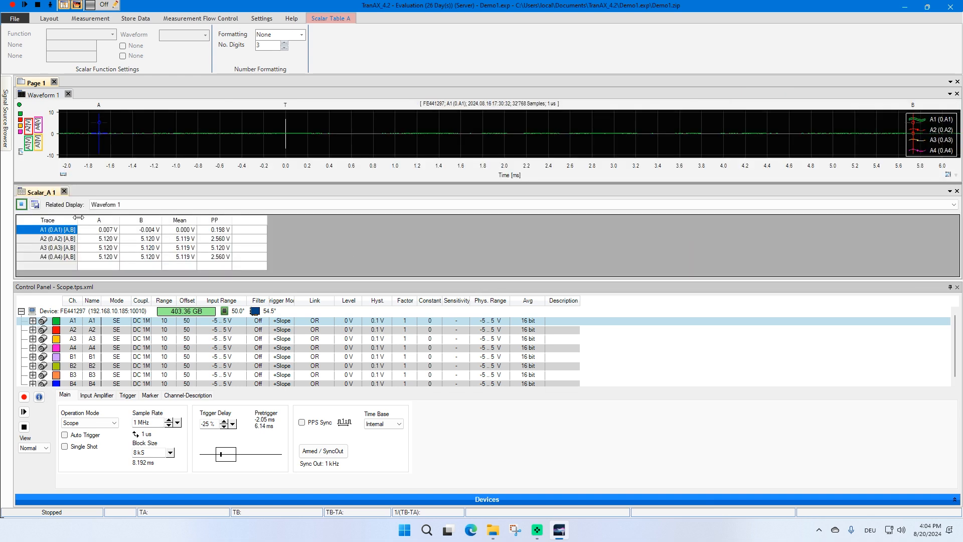
drag(43, 196, 502, 135)
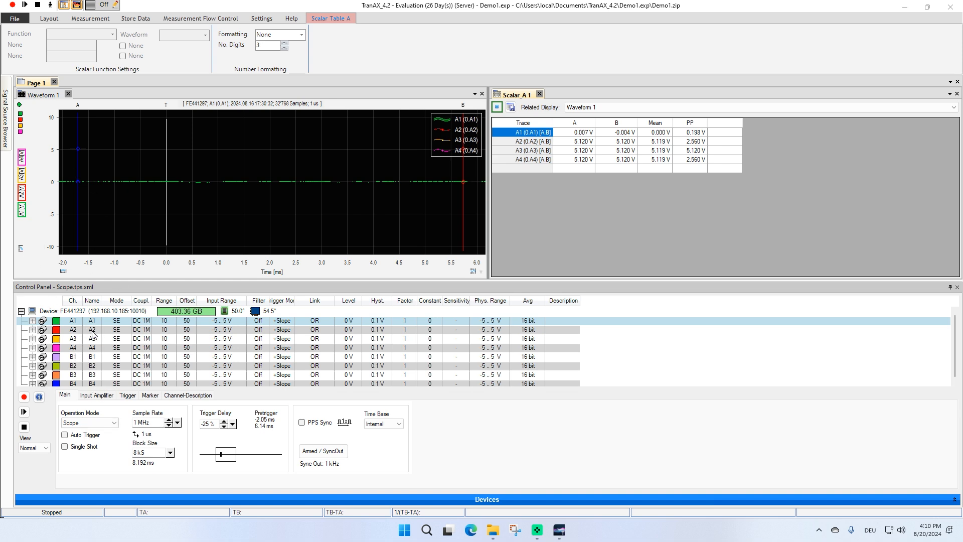
Add channel B1 from the Control Panel as a trace in Waveform 1.
click(69, 357)
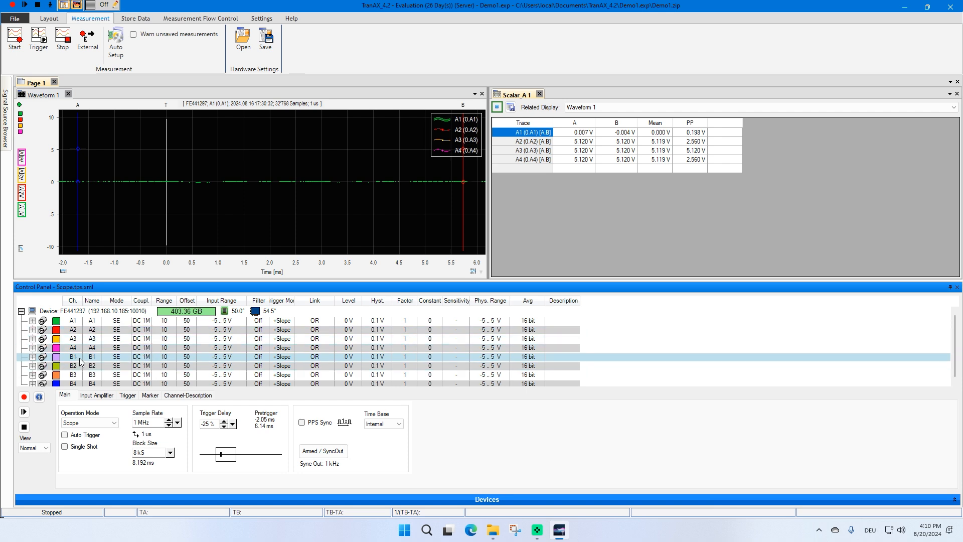
drag(67, 350, 104, 224)
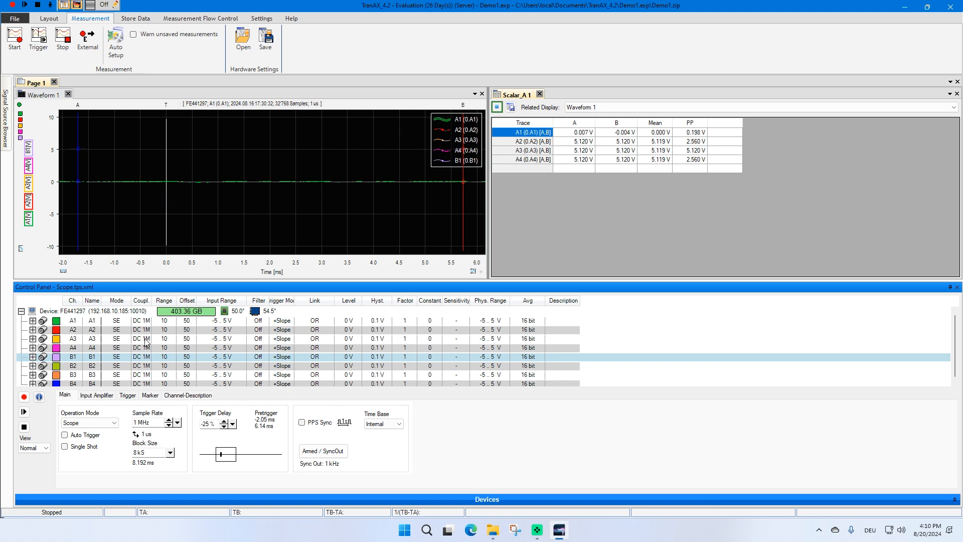
Start a recording with channel A1 selected and enable Auto Trigger.
click(113, 324)
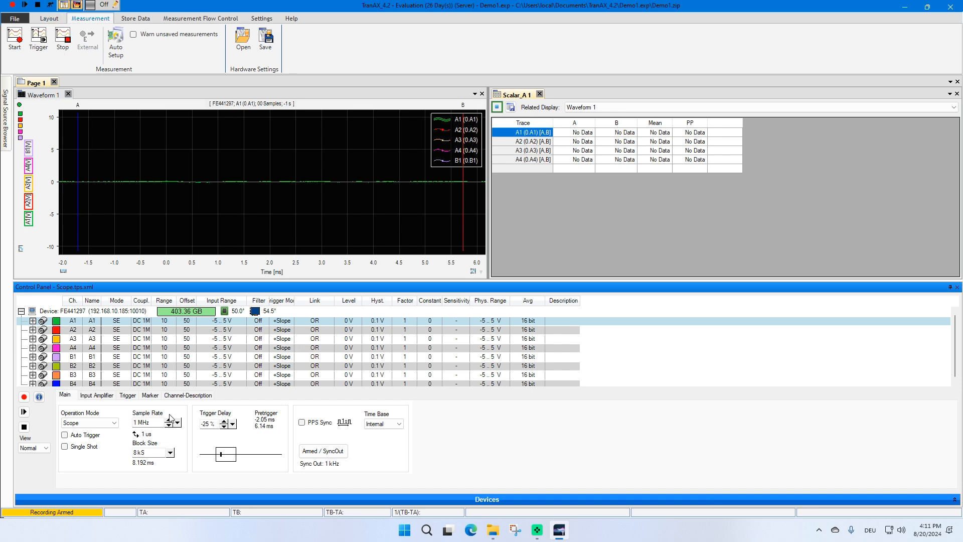
click(78, 436)
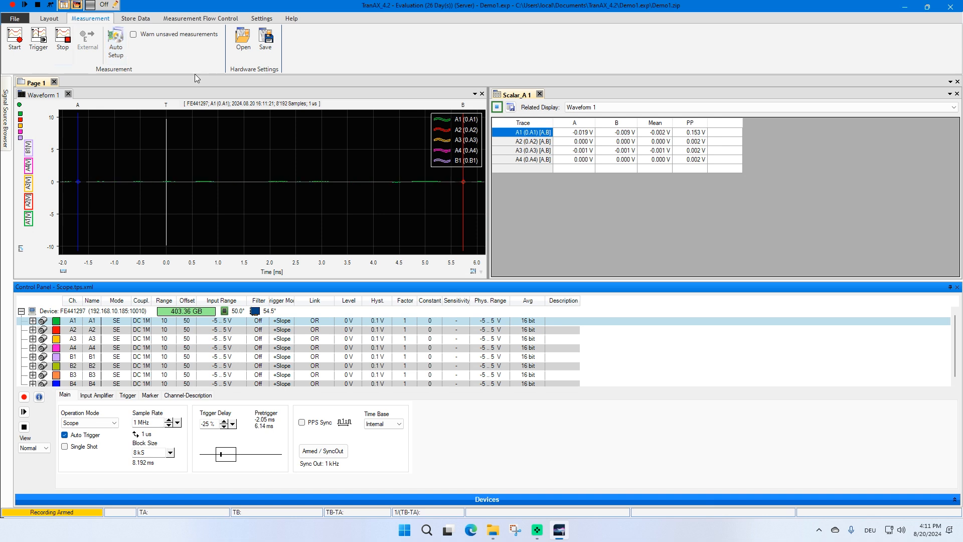
Zoom and pan the live signal in Waveform 1 along both axes, then widen the time range to show the whole block.
click(244, 178)
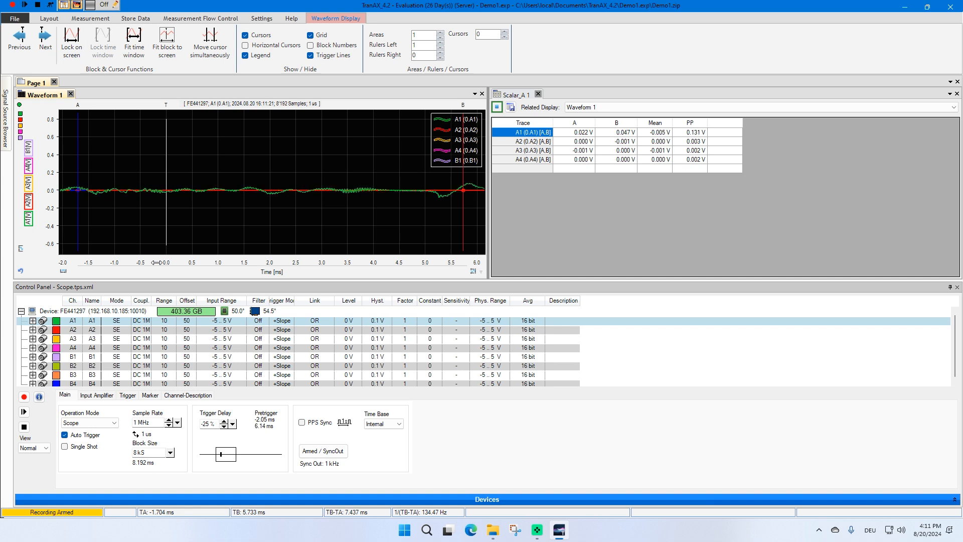
drag(156, 262, 183, 259)
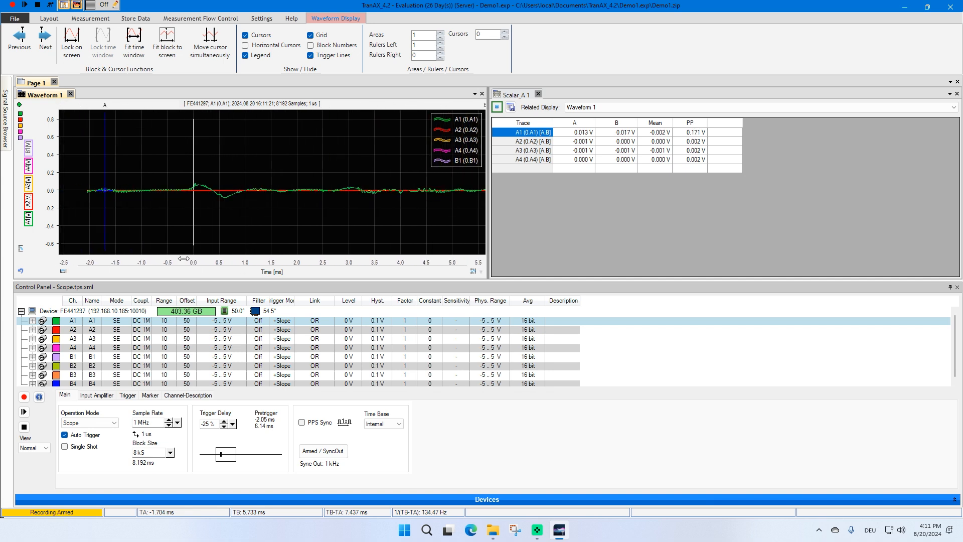
drag(167, 153, 248, 227)
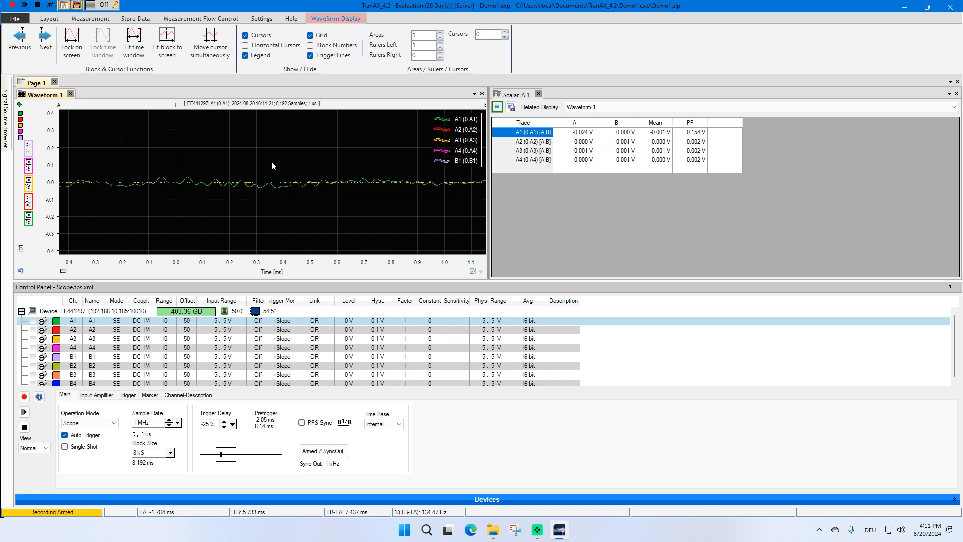
drag(271, 161, 270, 207)
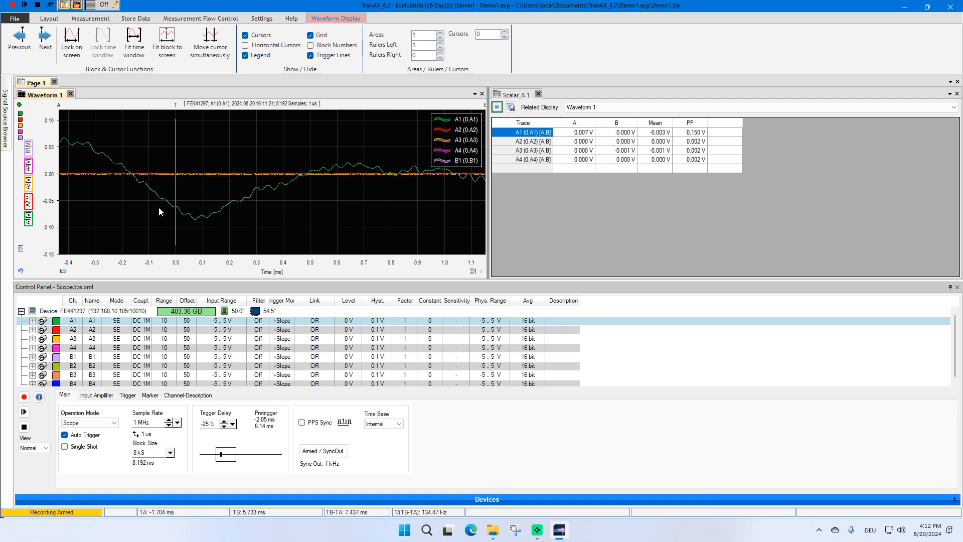
drag(150, 206, 226, 201)
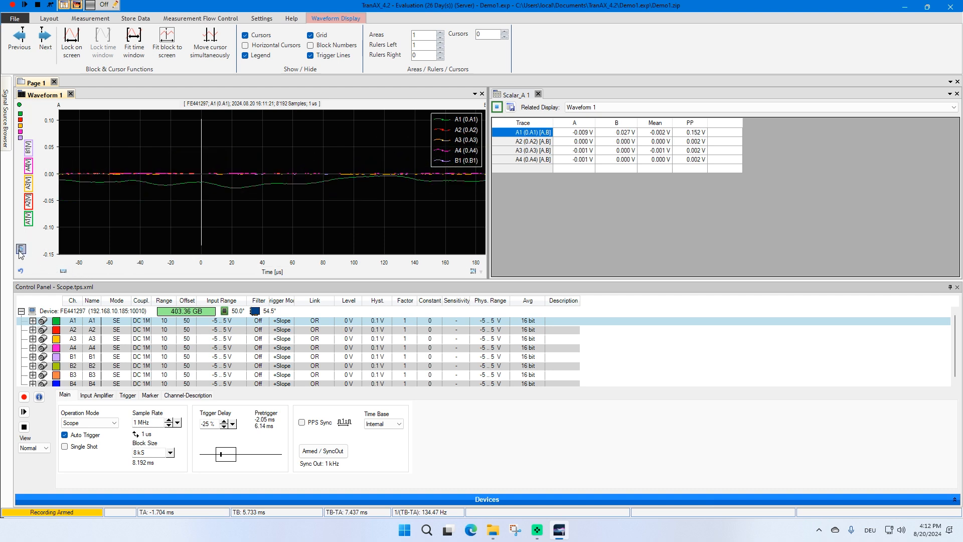
click(65, 273)
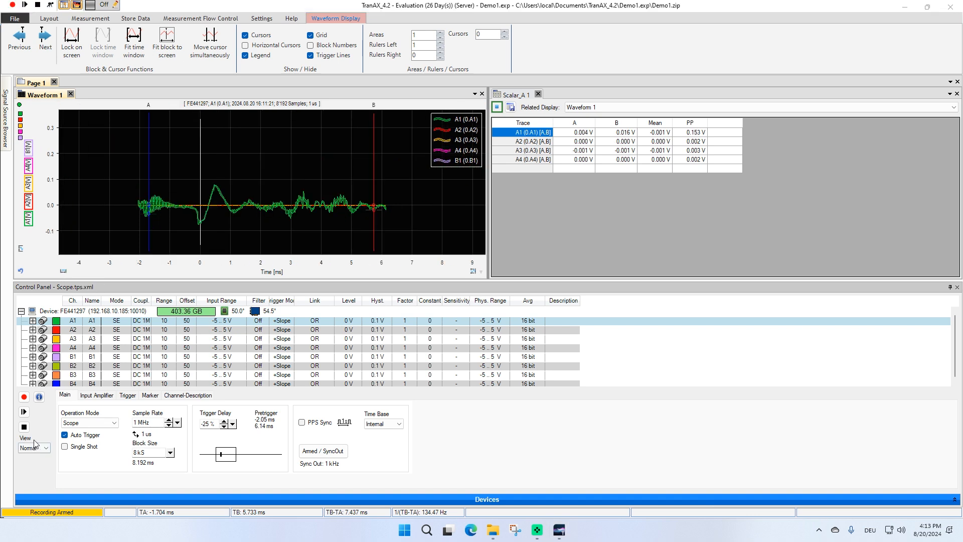
Stop the recording and shift the recorded signal back and forth along the time axis of Waveform 1.
click(24, 427)
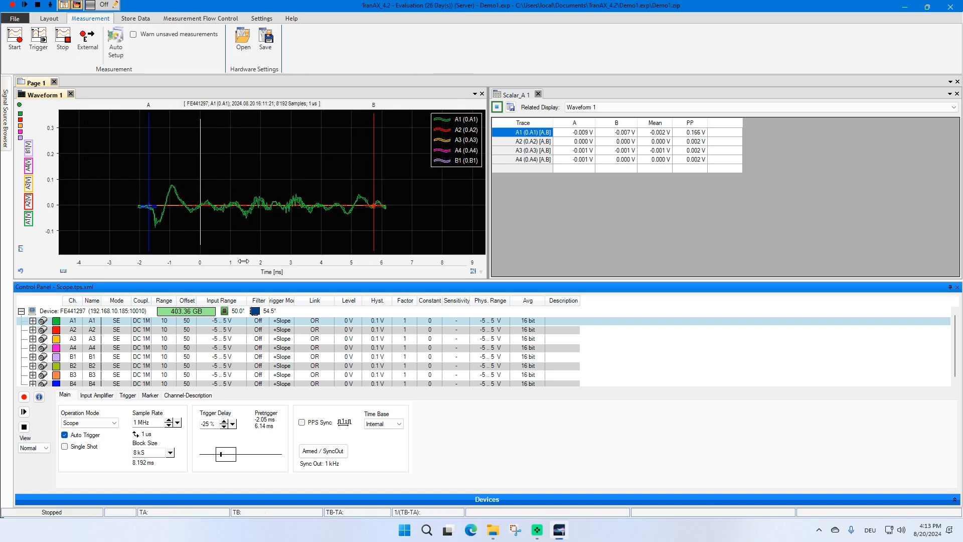
drag(218, 267, 250, 260)
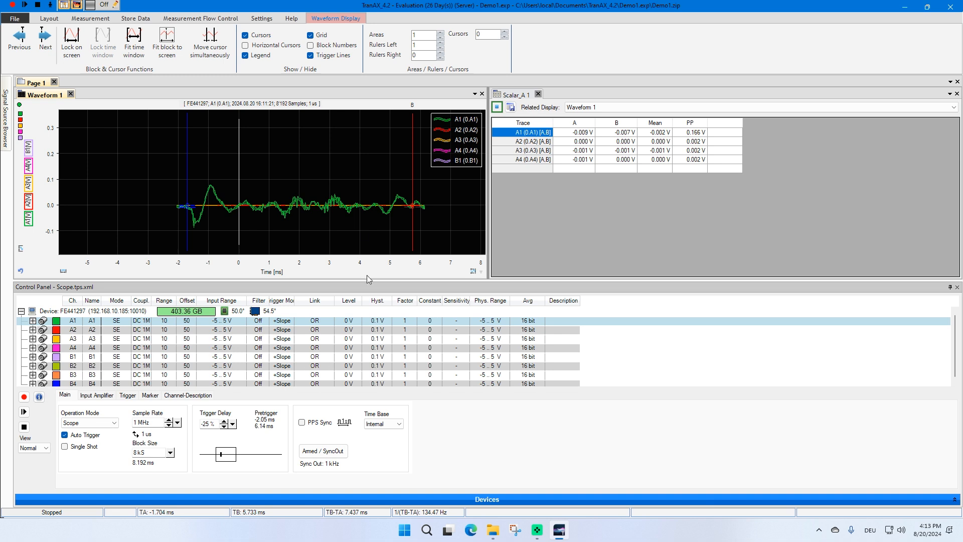
drag(279, 262, 248, 262)
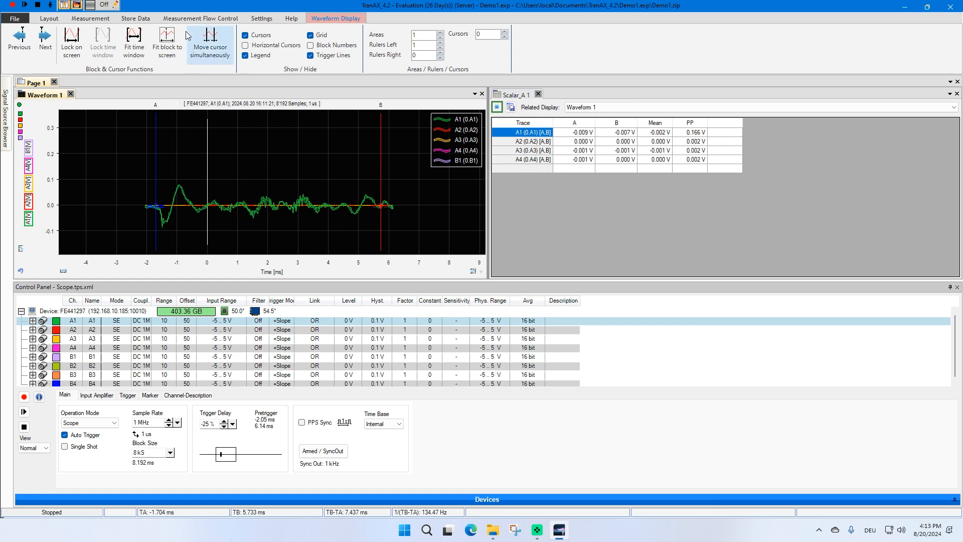
Save all eight channels A1 to B4 over the full range as the TransPC5 file data1 in the experiment's data folder.
click(135, 18)
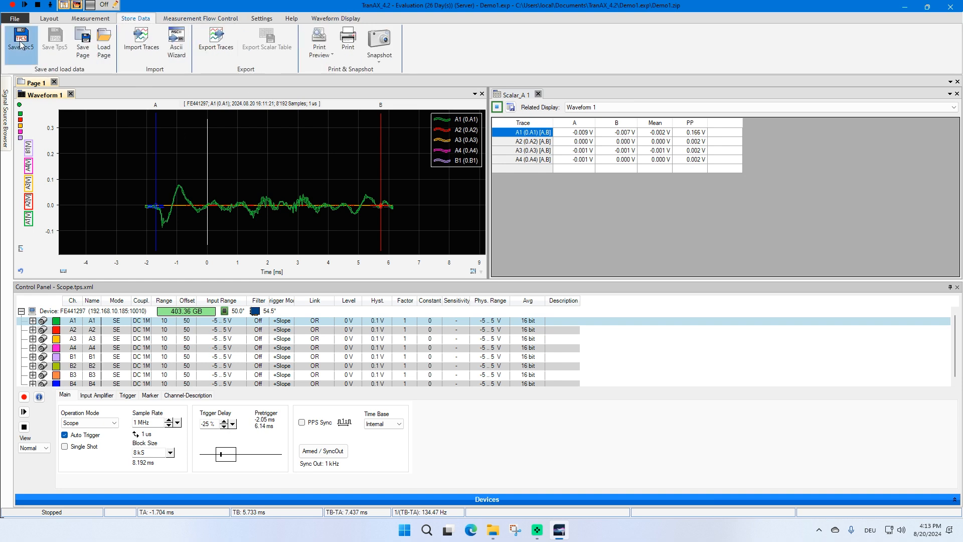
click(42, 46)
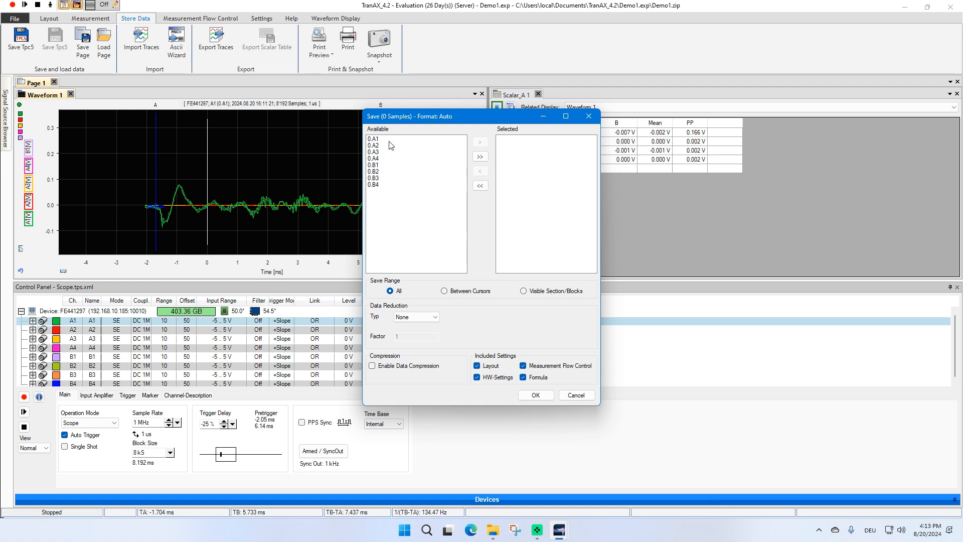
drag(381, 142, 381, 185)
click(481, 156)
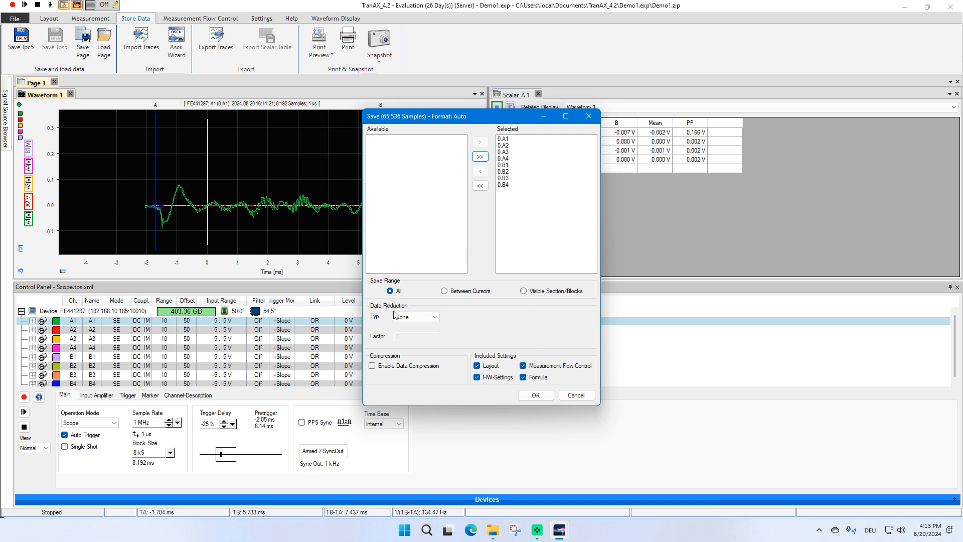
click(537, 395)
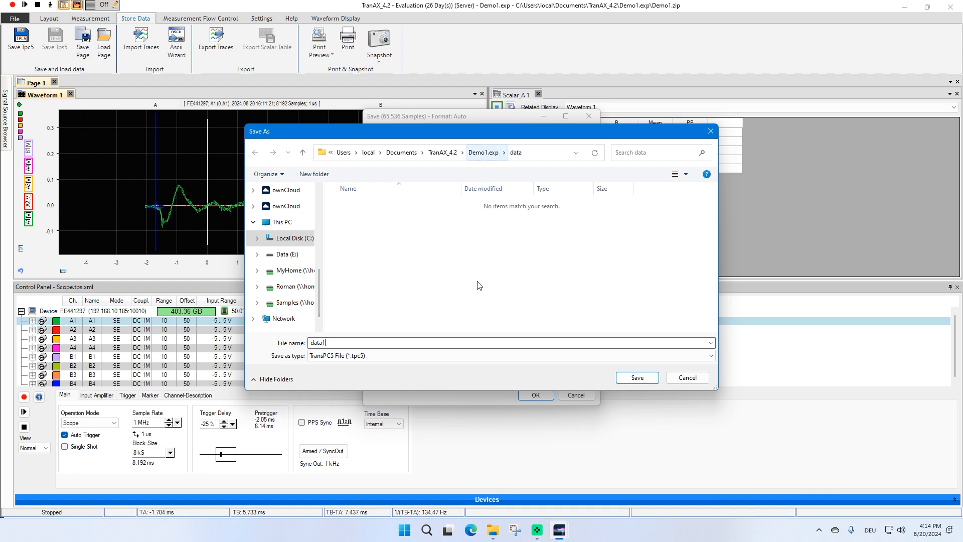
click(634, 384)
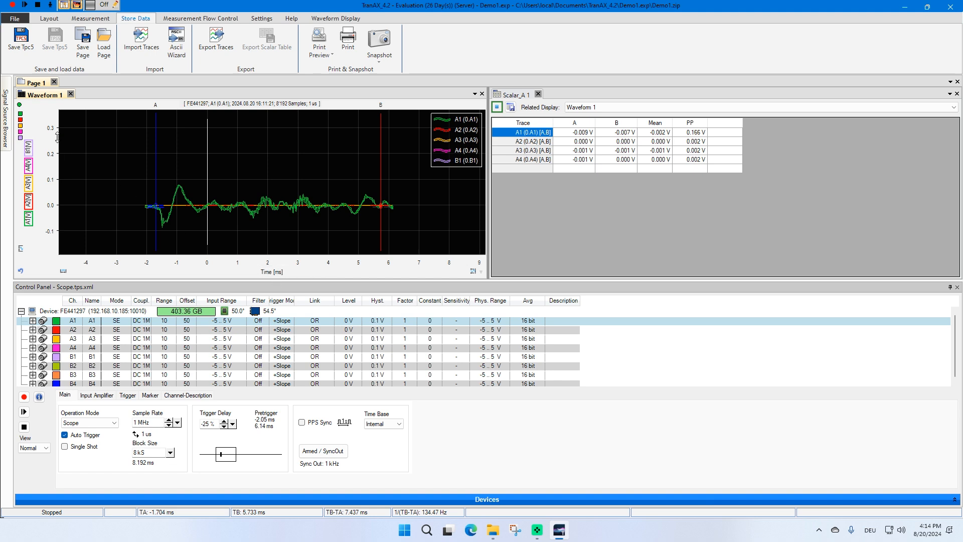
Expand data1.tpc5 in the Signal Source Browser's data folder to list its channels, and pin the browser open.
click(7, 108)
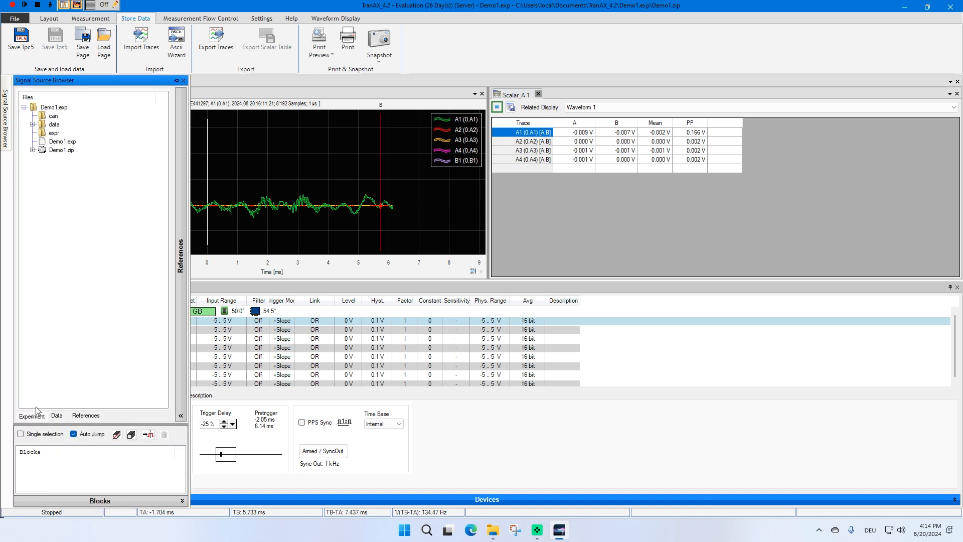
click(28, 420)
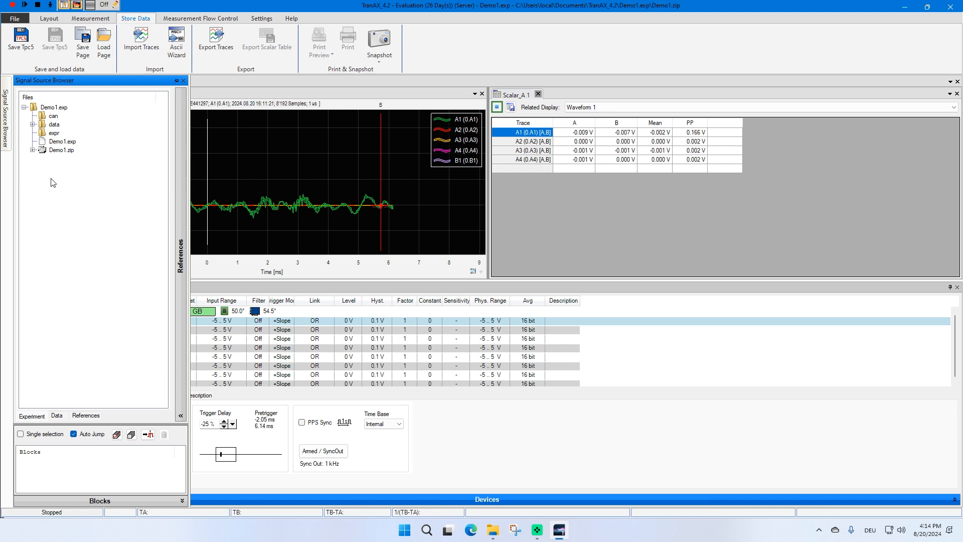
click(32, 125)
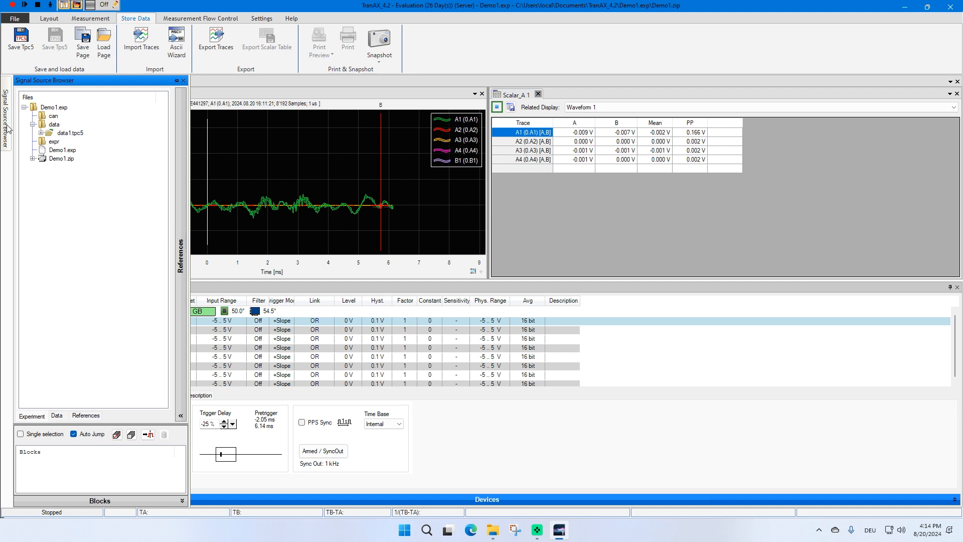
click(69, 133)
click(42, 133)
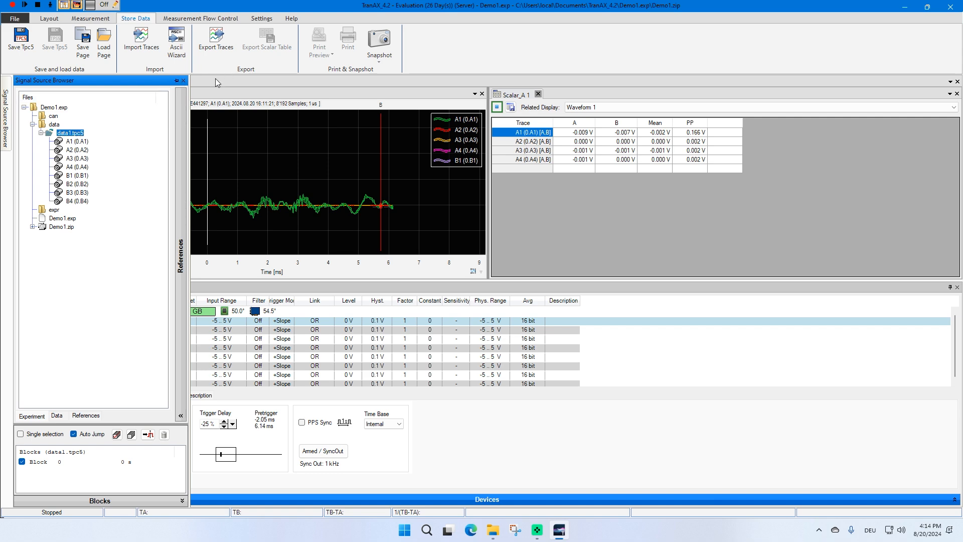
click(178, 83)
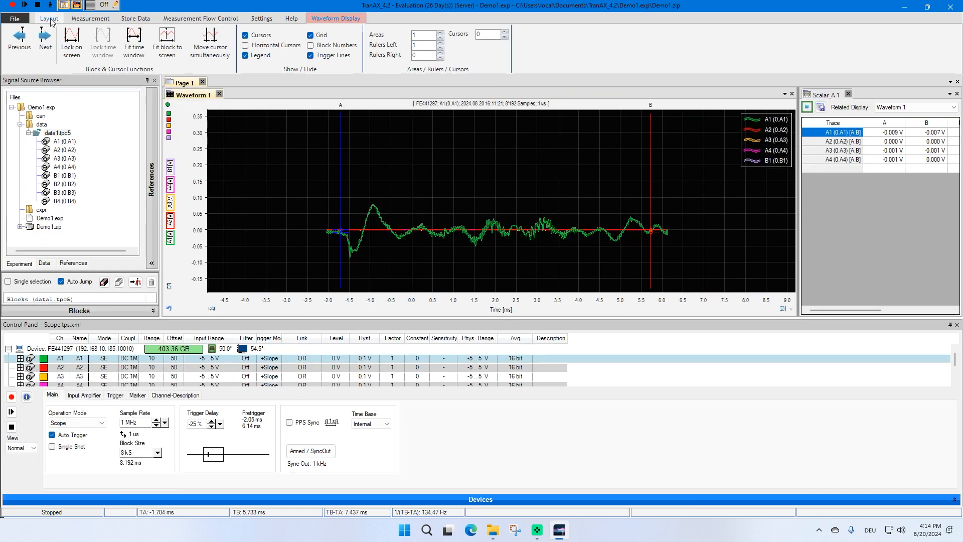
Add a new YT waveform display and plot channel A1 from data1.tpc5 in it.
click(49, 19)
click(40, 41)
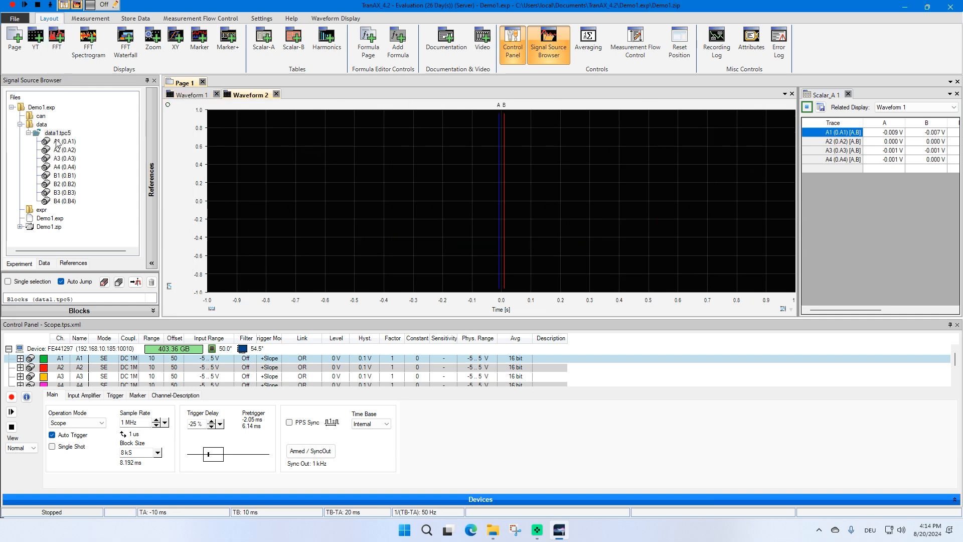
mouse_move(62, 142)
mouse_down()
mouse_move(135, 138)
mouse_move(237, 157)
mouse_up()
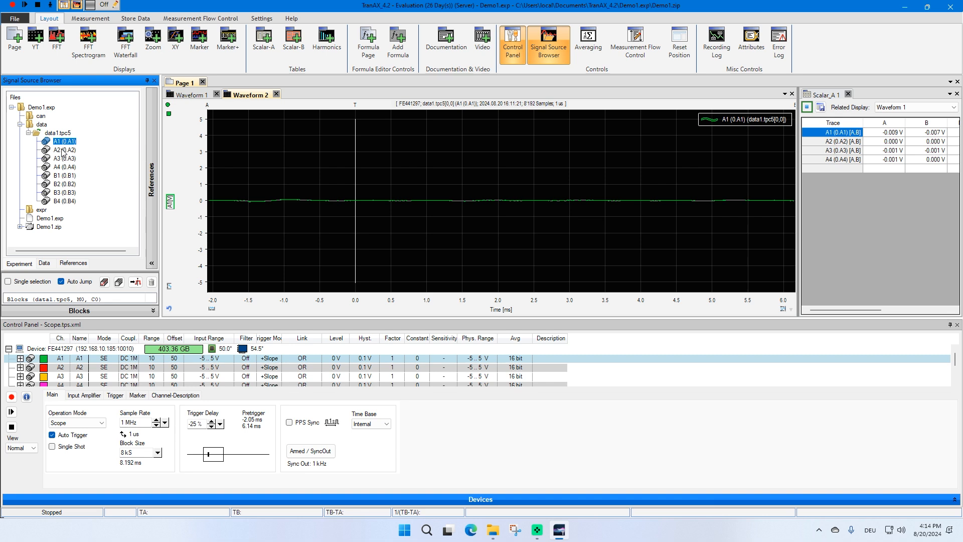
Remove all traces from Waveform 2 and plot every channel of data1.tpc5 there at once.
right_click(172, 127)
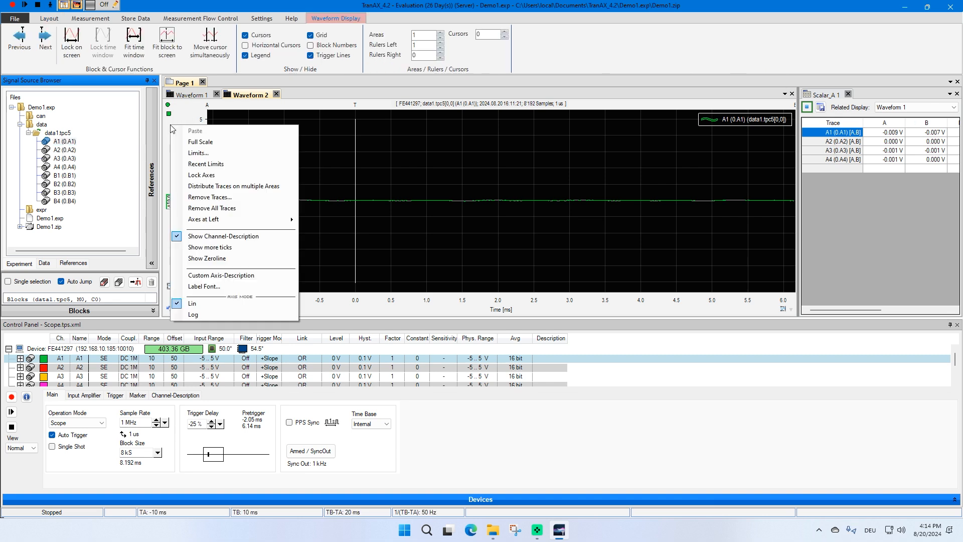
click(214, 208)
drag(69, 133, 311, 172)
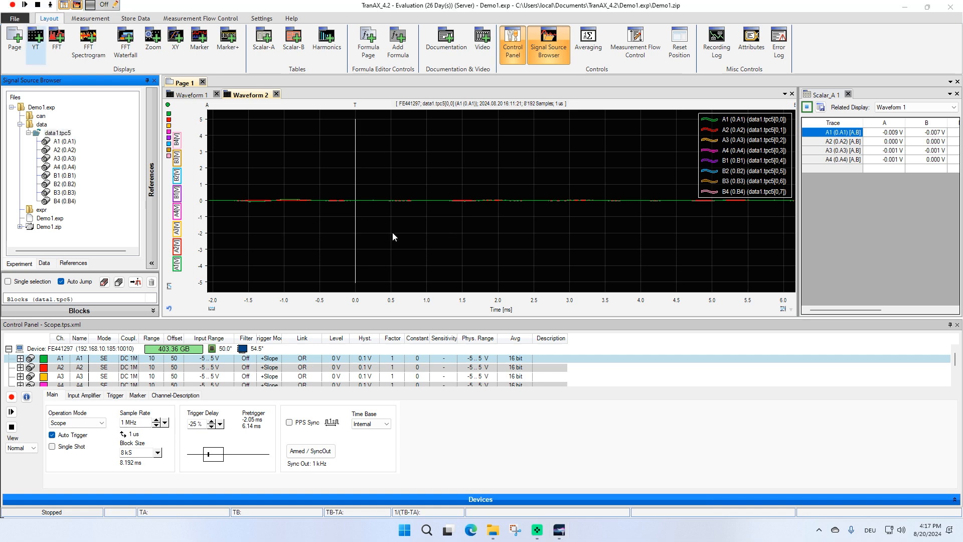
Exit the program and reopen the recent experiment Demo1.exp from the start screen.
click(953, 6)
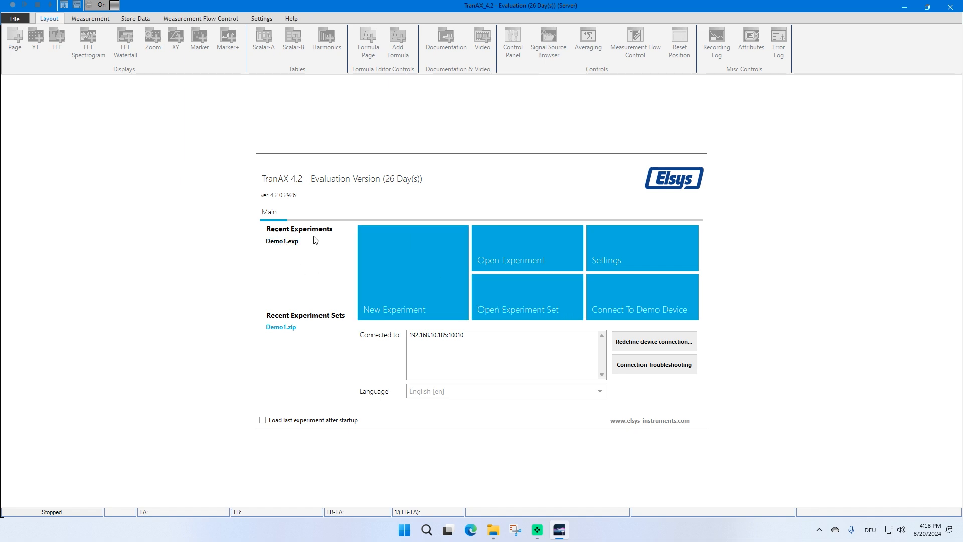
click(281, 243)
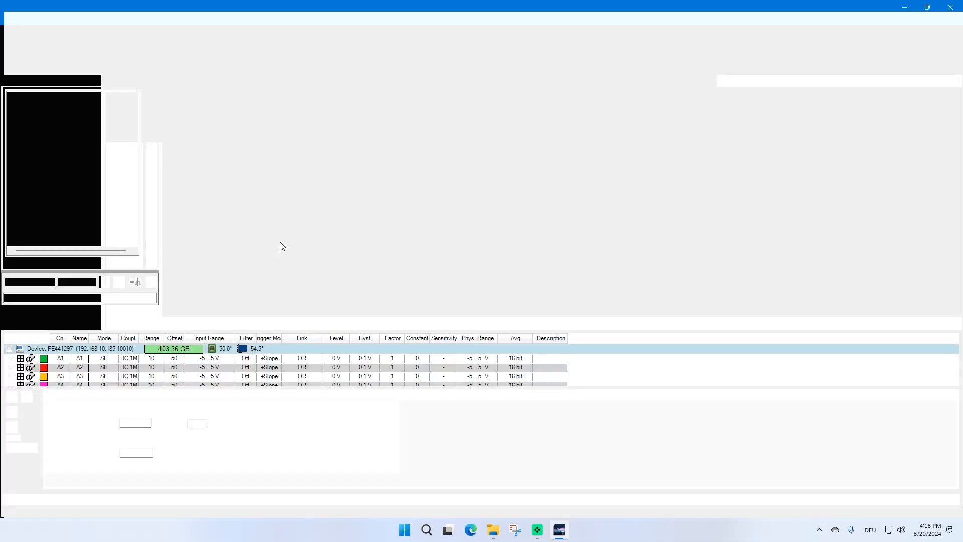